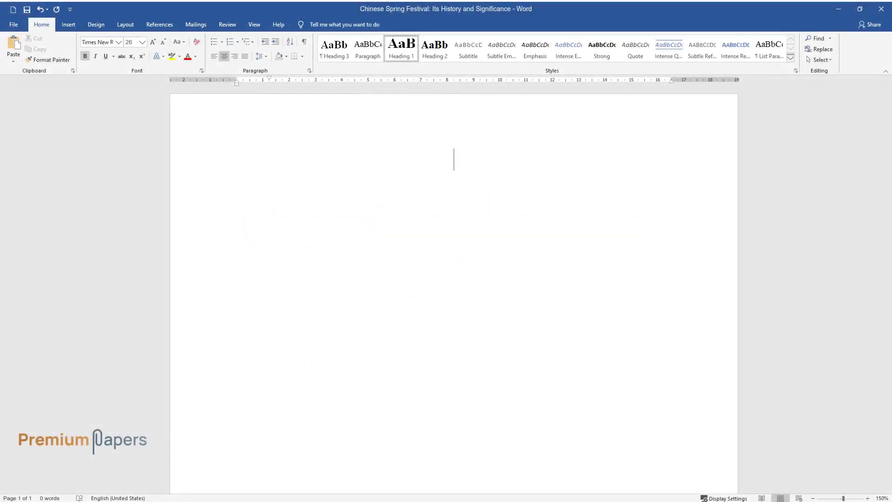
Enter the essay title "Chinese Spring Festival: Its History and Significance" as the heading and start the body paragraph below it.
type("Chinese Spr")
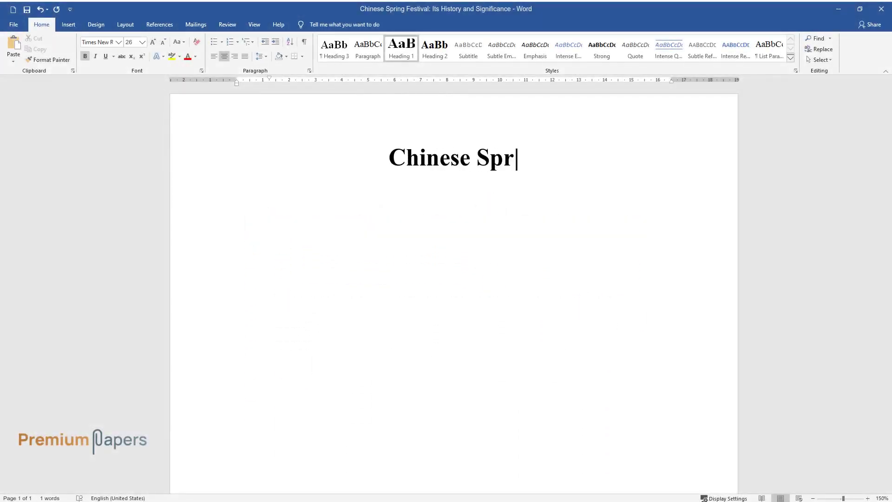
type("ing Festival: Its History a")
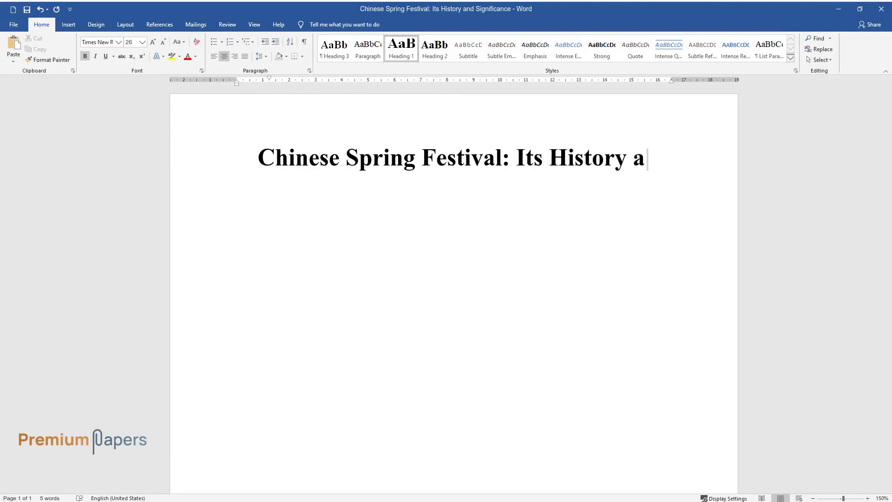
type("nd Significance")
key("Return")
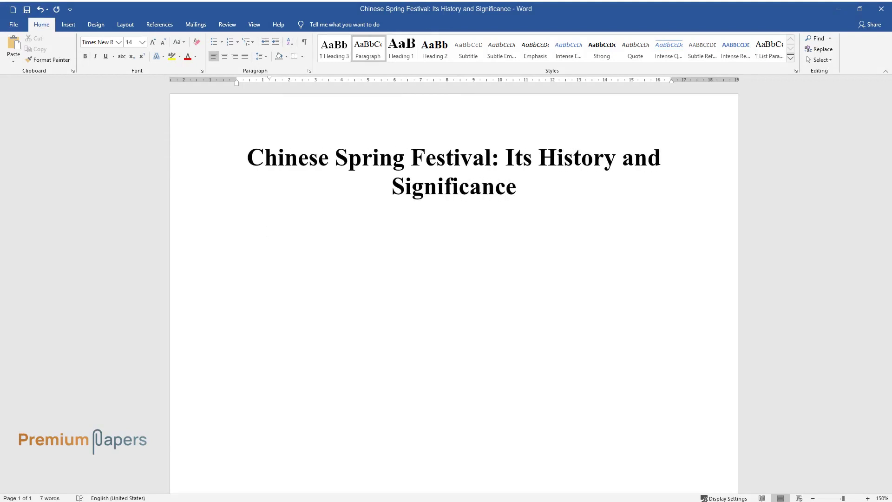
Write the introduction's opening sentences: celebrations and festivals are an important aspect of traditional Chinese culture, and several are evident throughout the traditional Chinese calendar.
type("Celebrations and festivals ")
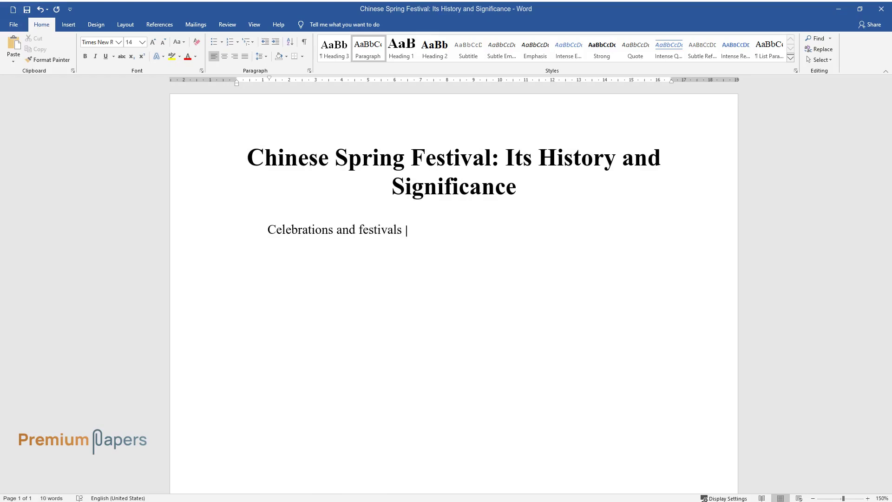
type("are an important aspect of the trad")
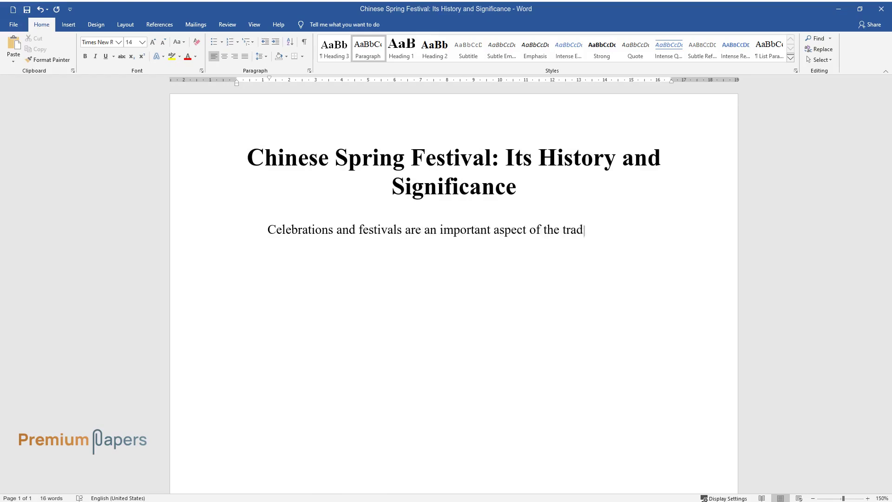
type("itional Chinese culture. Throughout")
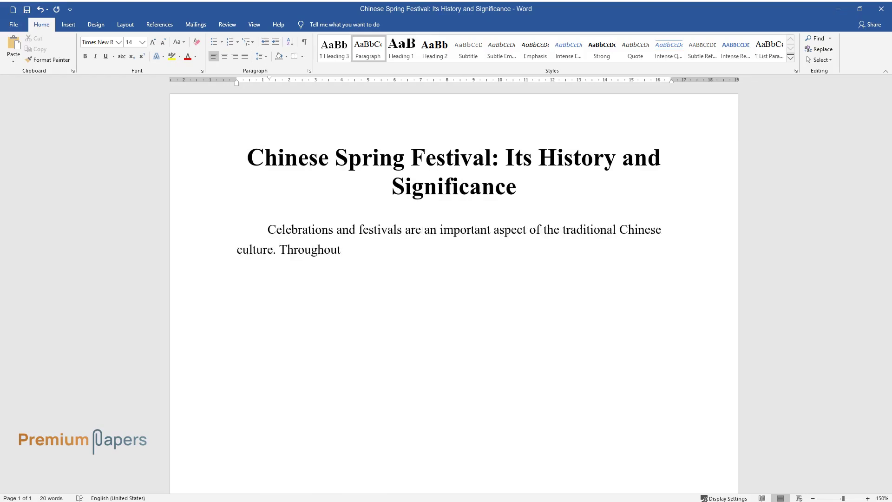
type(" the traditional Chinese calendar, ")
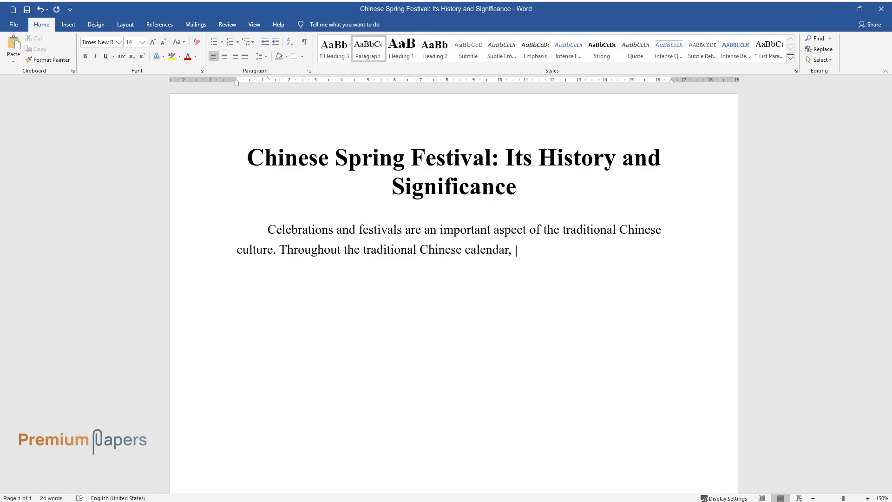
type("several festivals and celebrations ")
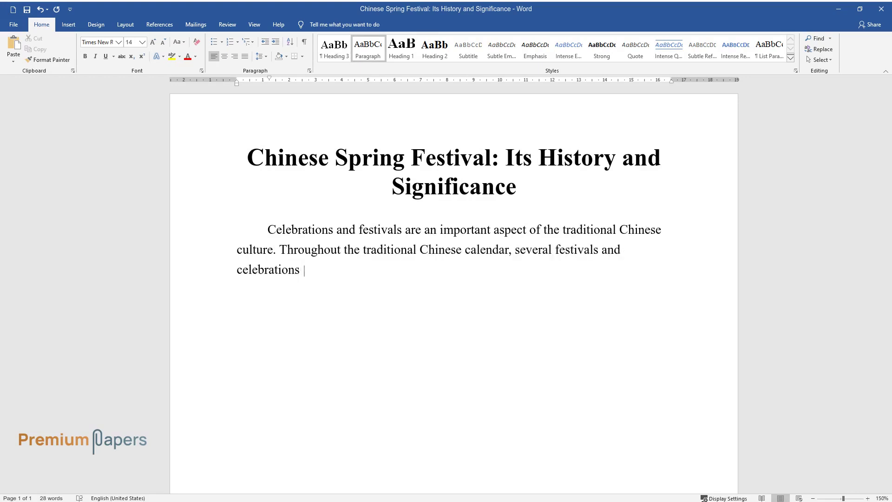
type("are evident. However, the Spring Fe")
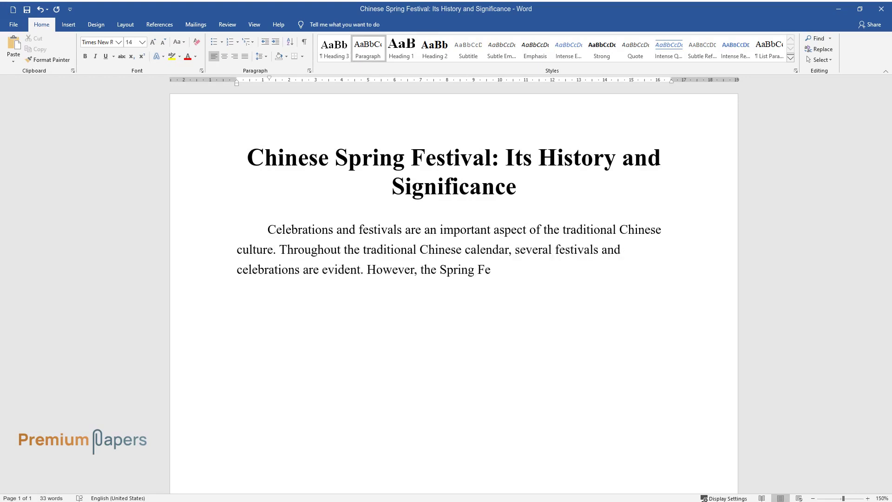
Continue with the Spring Festival as the most important and longest celebration, 4,000 years old, popular in modern Chinese communities and countries with strong Chinese connections.
type("stival is the most important and lo")
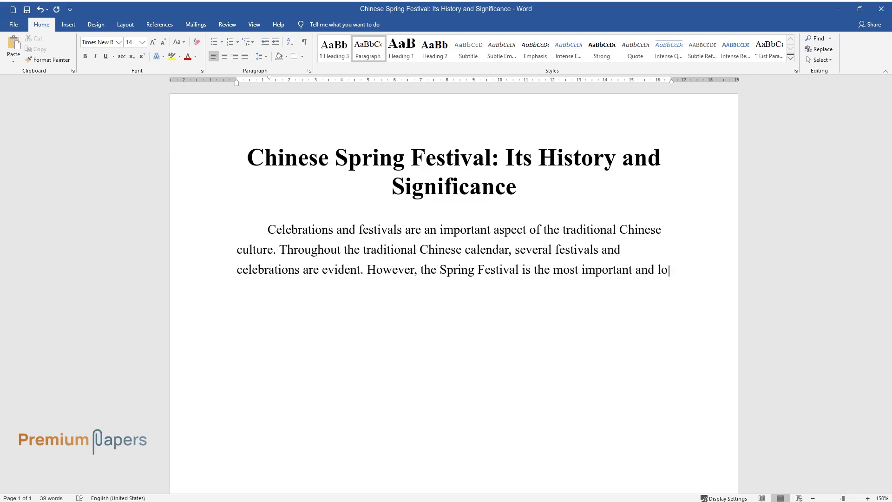
type("ngest celebration in the traditiona")
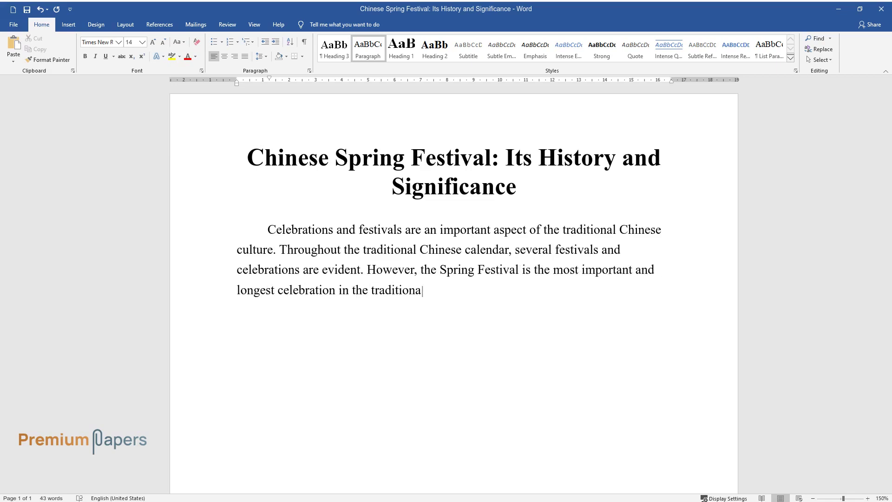
type("l Chinese calendar. Although the fe")
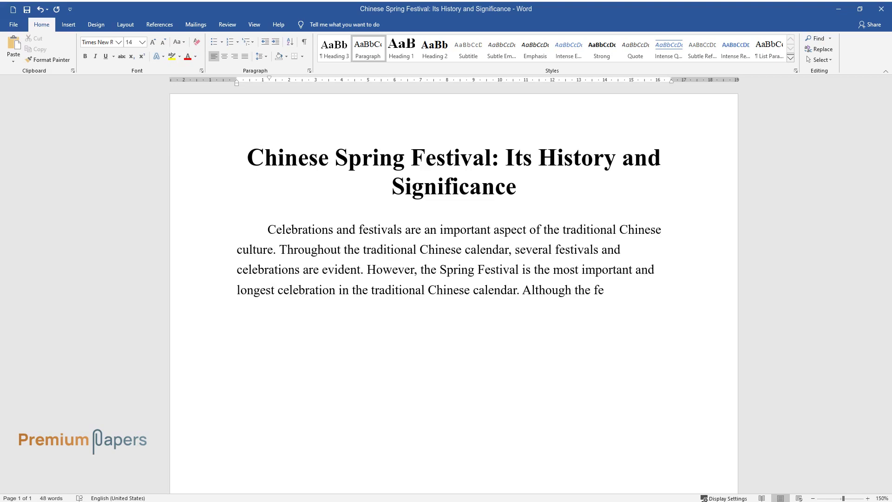
type("stival dates back to 4,000 years ag")
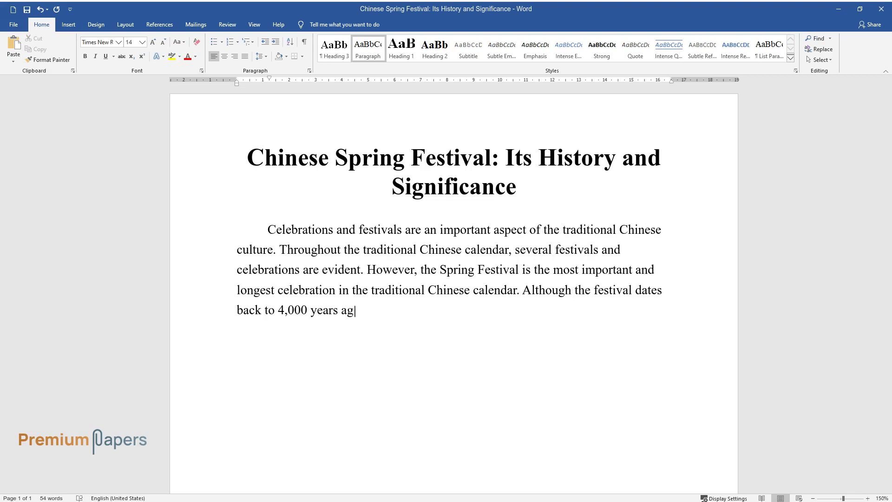
type("o, it is the most popular event in ")
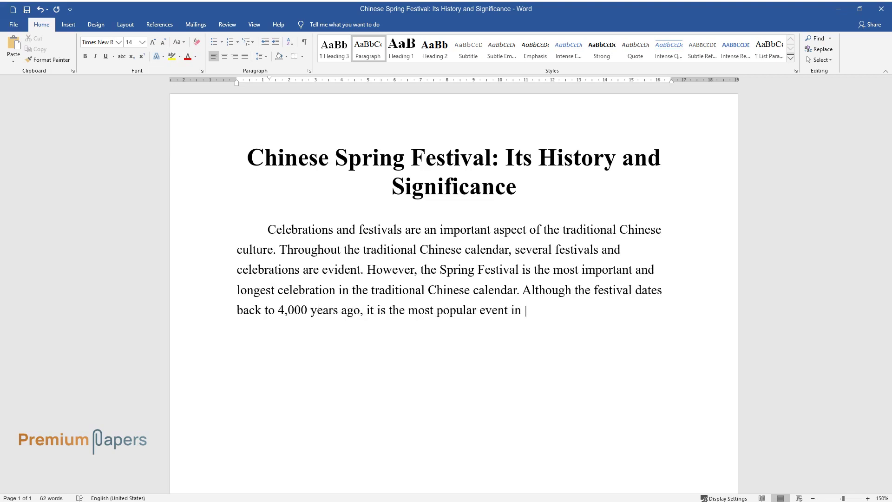
type("modern Chinese communities and is ce")
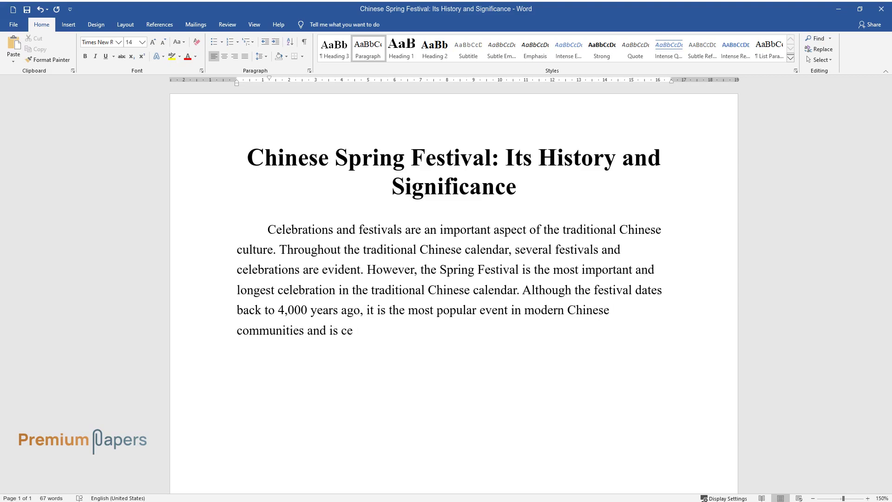
type("lebrated in various countries with")
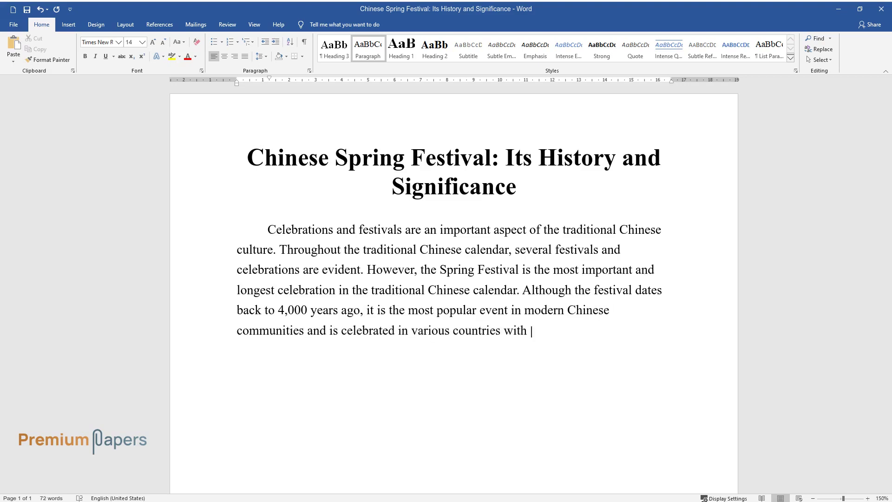
type(" strong Chinese connections or populations.")
scroll(454, 221, "down", 2)
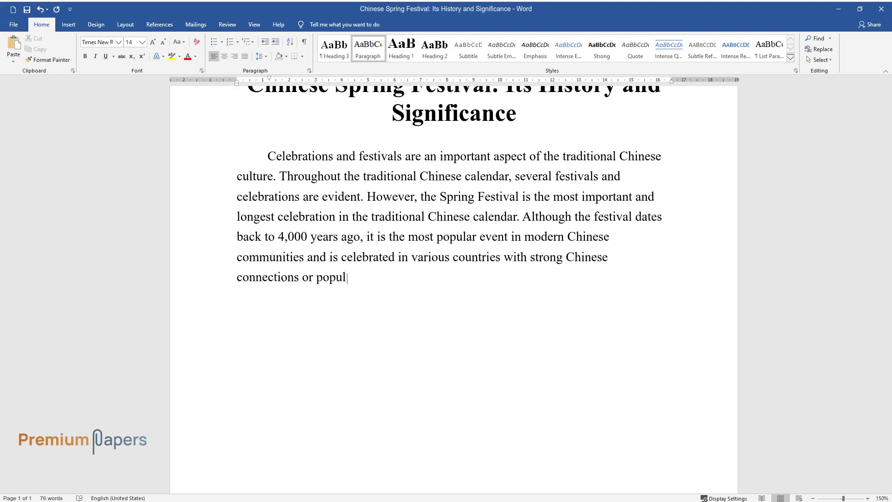
Add that the festival traditionally honored Chinese deities, and state the speech's purpose: in-depth analysis and knowledge of its traditional, cultural, and modern significance.
type("Noteworthy, the festival wa")
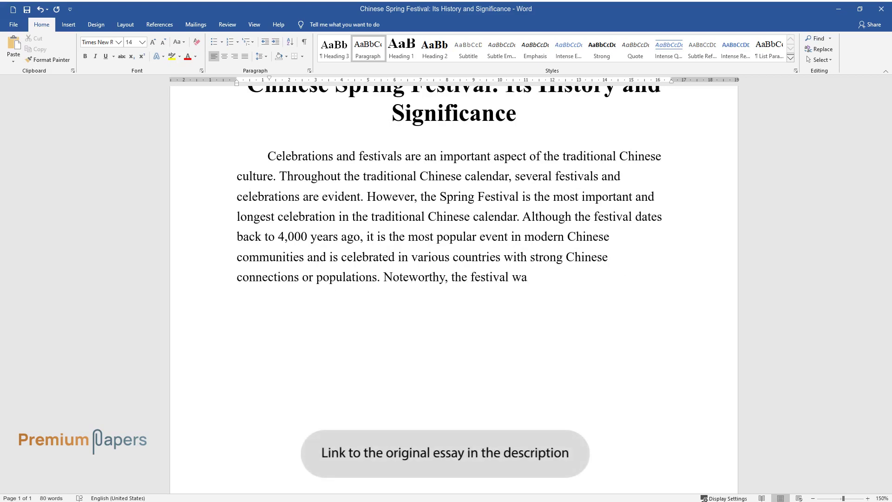
type("s traditionally dedicated to honoring tradi")
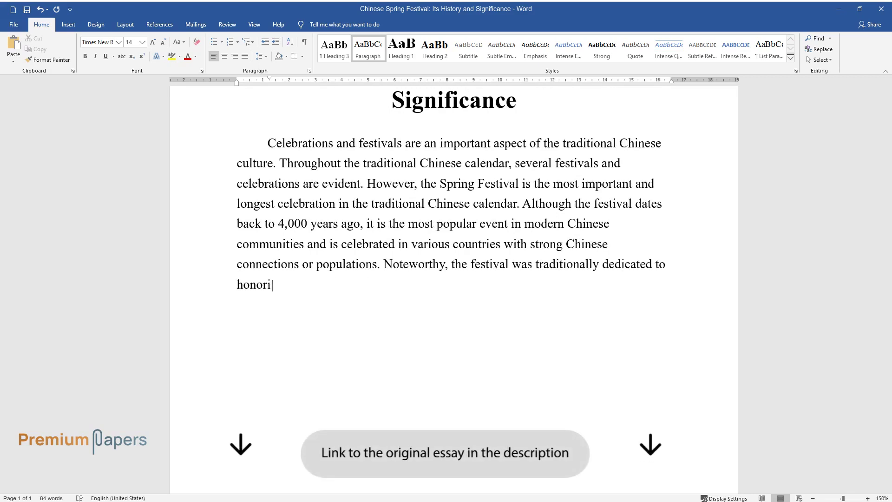
type("tional Chinese deities. The")
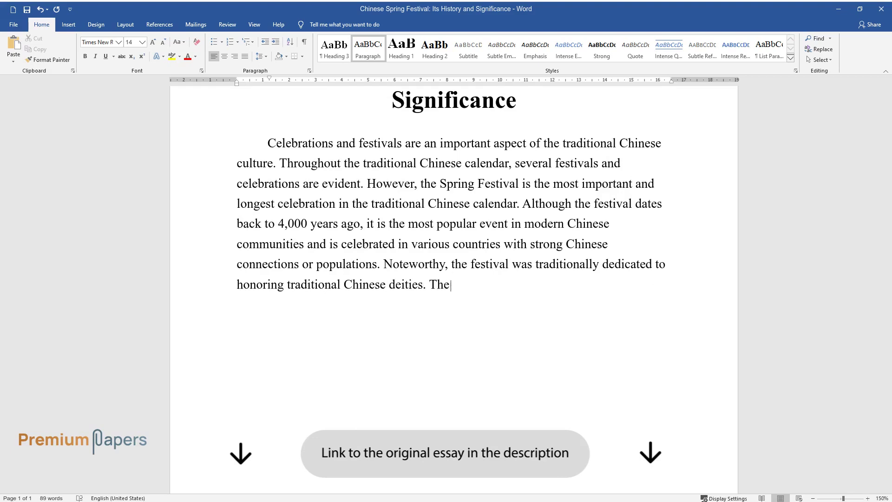
type(" purpose of this speech is to provi")
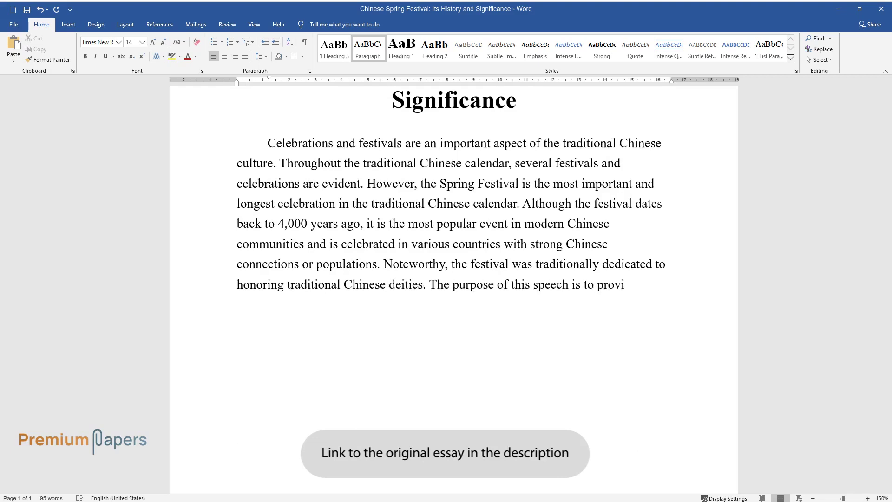
type("de an in-depth analysis of the even")
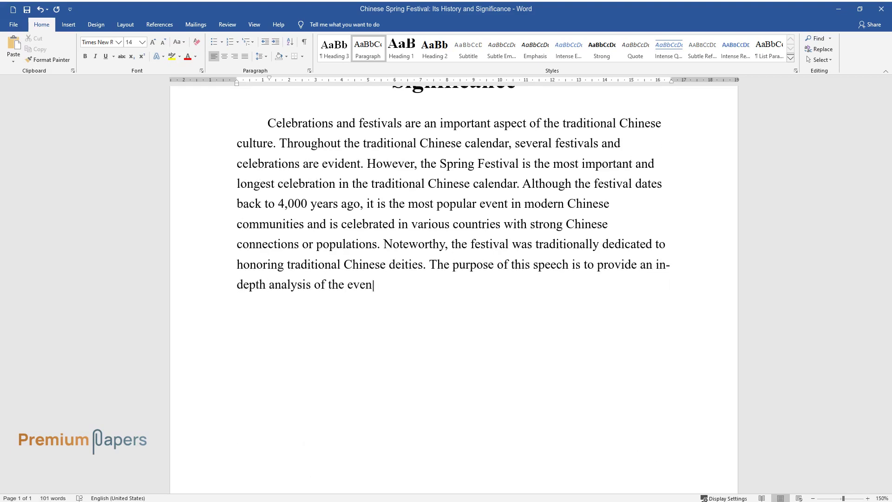
type("t and to develop knowledge of the t")
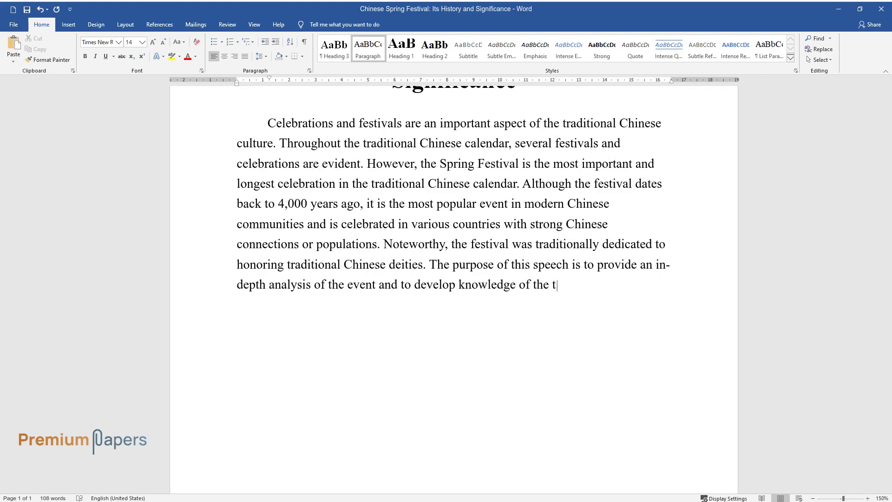
type("raditional, cultural, and modern si")
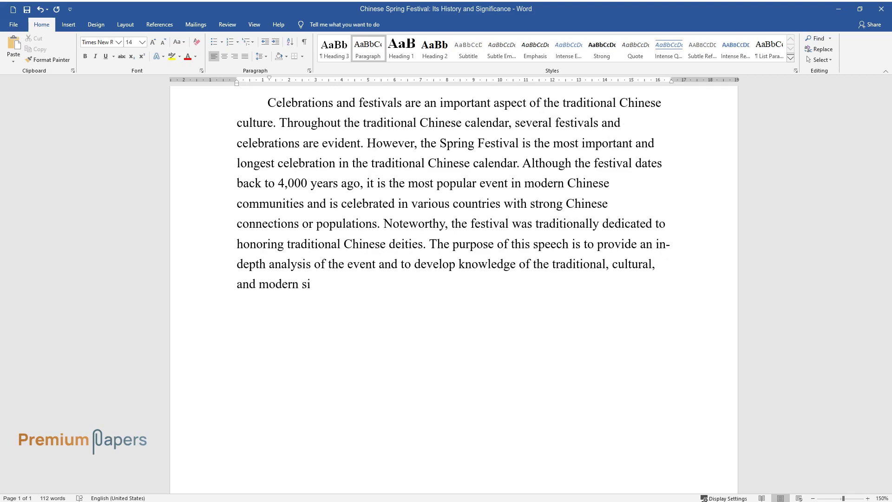
type("gnificance of the Chinese Spring Fes")
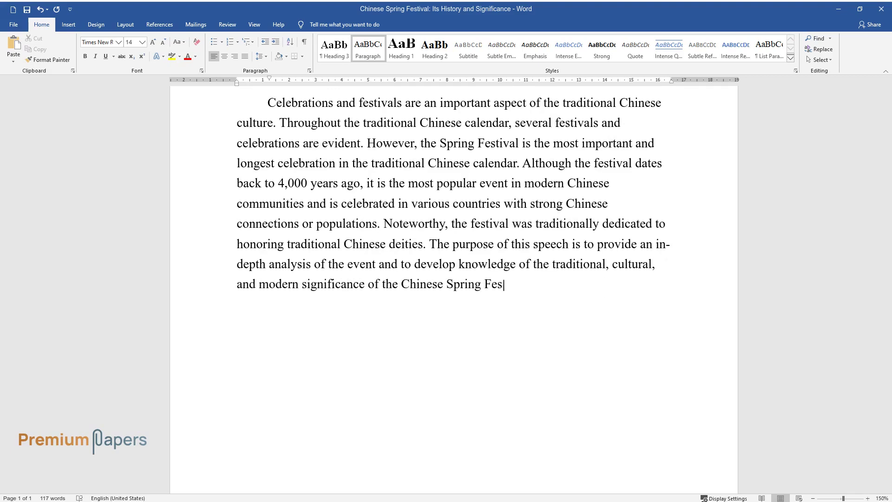
Finish the introduction with the thesis that the age-old festival joined modern culture as a symbol of connection to traditions and social integration between families and societies.
type("tival. Despite being an age-old tradition, t")
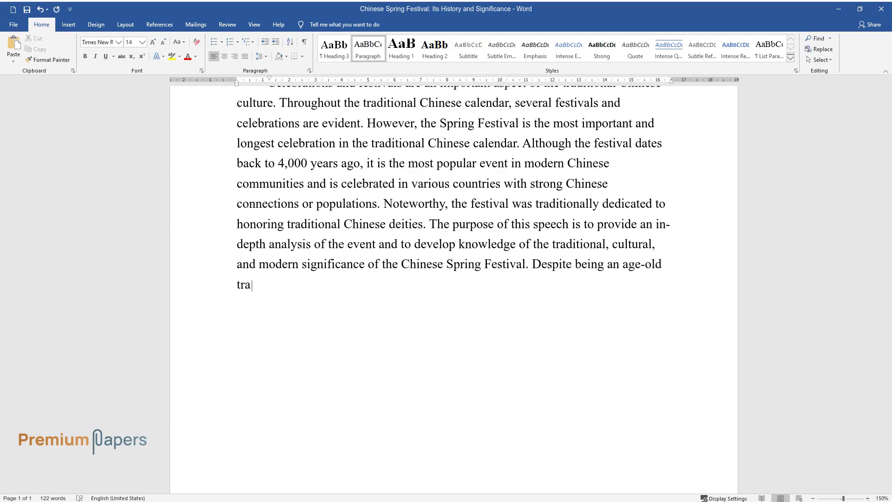
type("he Chinese spring festival")
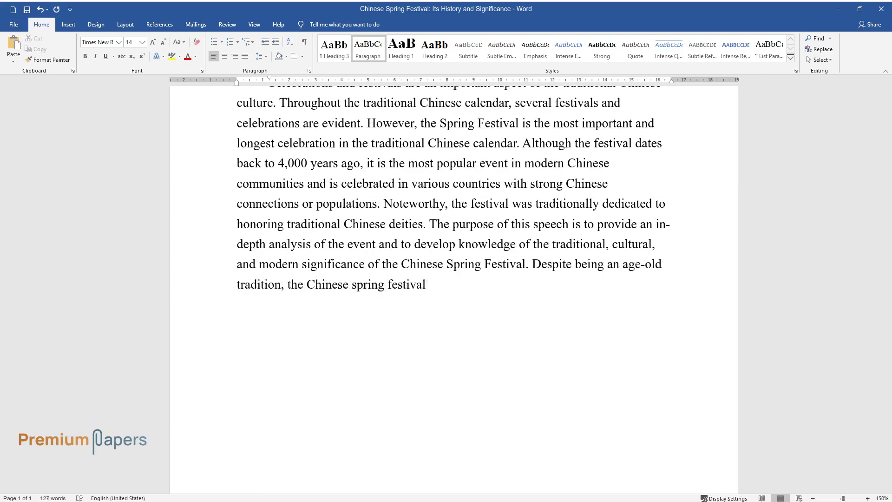
type(" has become a part of modern cultu")
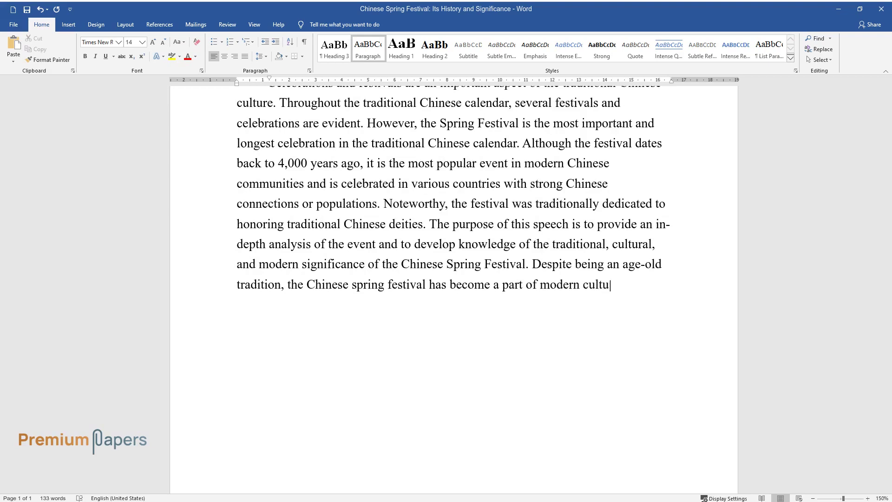
type("re because it is a symbol of connection betw")
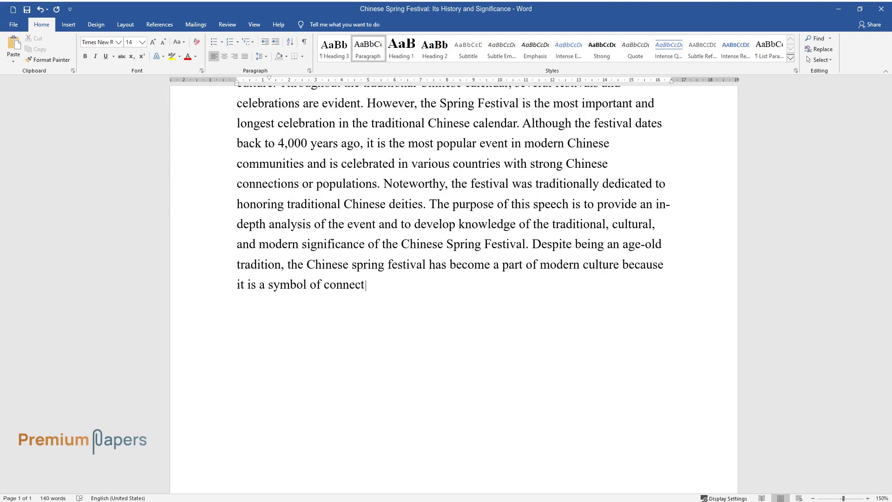
type("een the modern people and t")
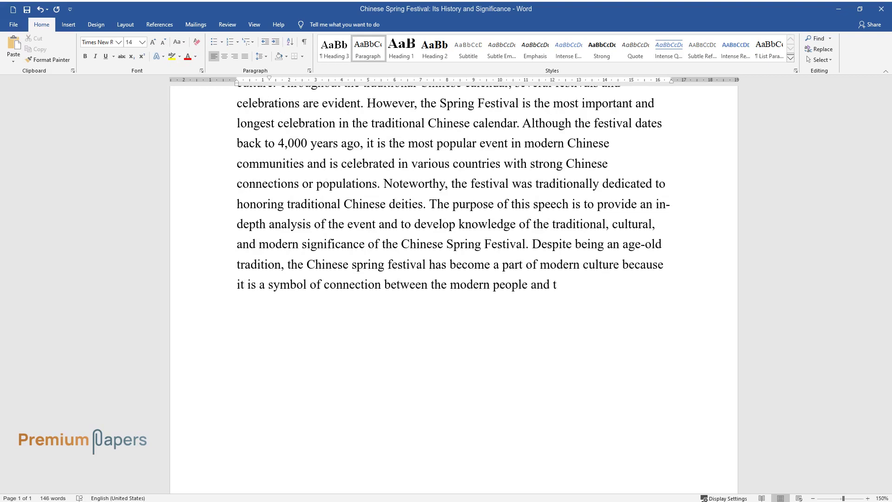
type("heir traditions as well as a symbol")
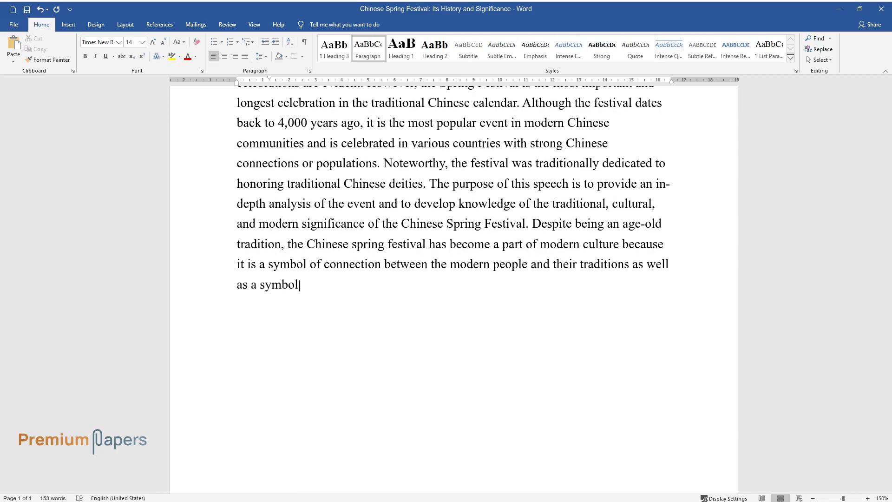
type(" of social integration between fami")
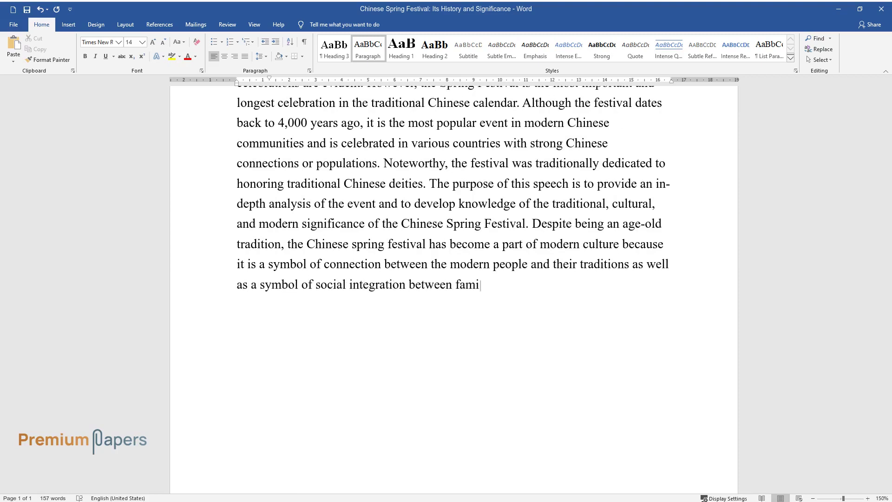
type("lies and societies.")
Start a new body paragraph stating that it is important to note the origins of the Chinese spring festival in the traditional Chinese culture.
key("Return")
type("F")
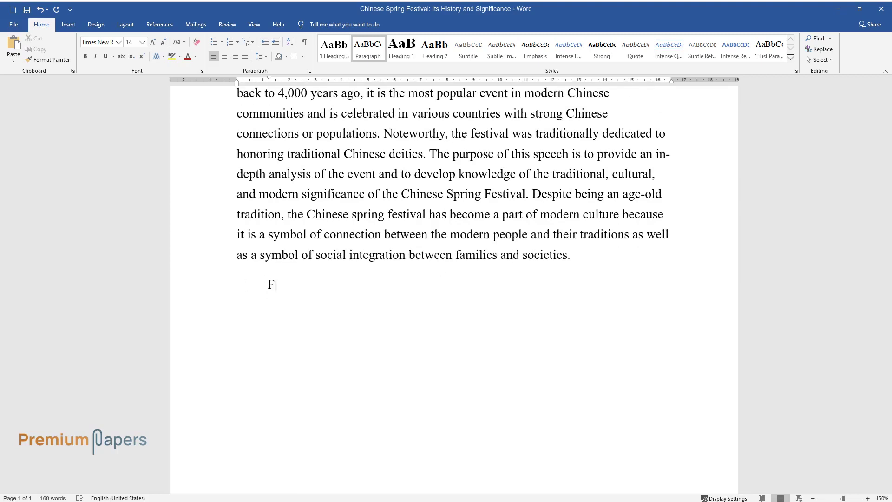
type("irst, it is important to note the ")
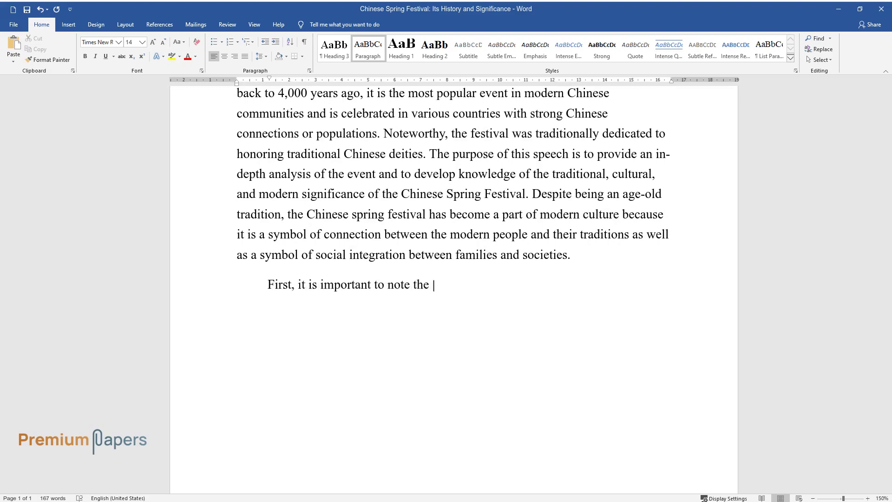
type("origins of the Chinese spring fest")
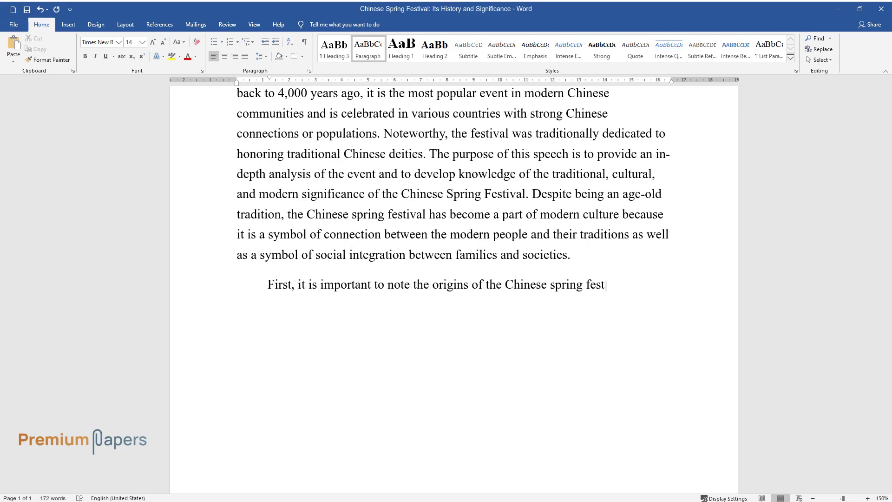
type("ival in the traditional Chinese c")
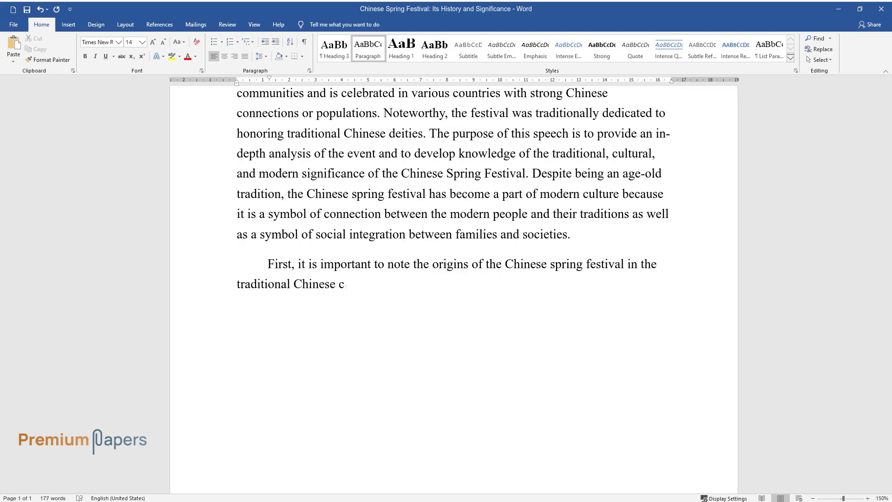
type("ulture. According to Chinese legen")
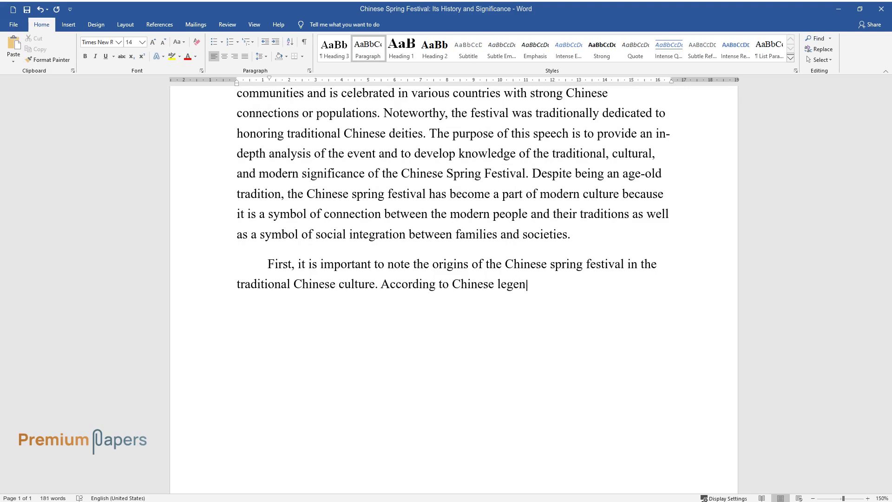
Write that, by legend, the festival began with the people's struggle with Nian, a mythical beast attacking villages every first day, eating animals, crops, and children.
type("ds, the festival started with the people's ")
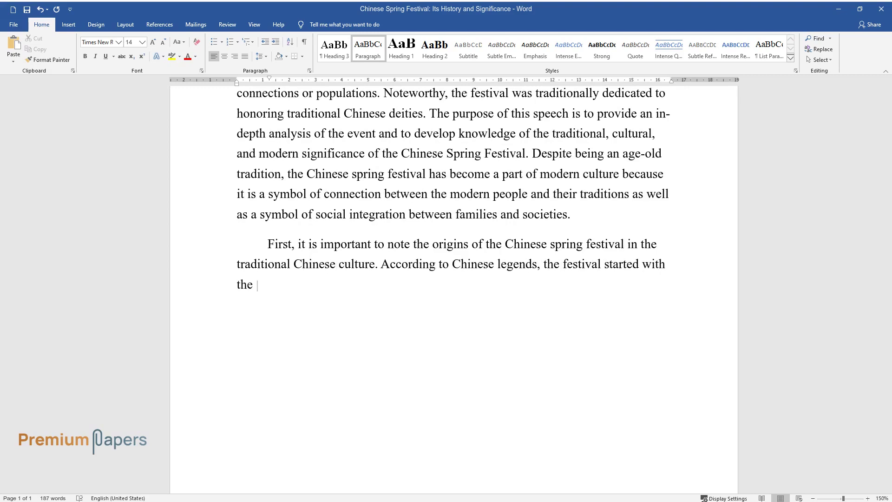
type("connection and struggle w")
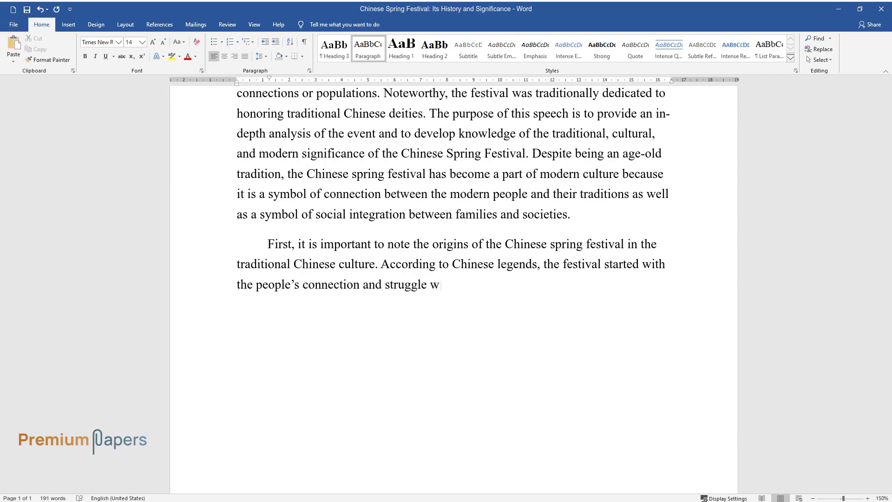
type("ith Nian, a mythical beast that wo")
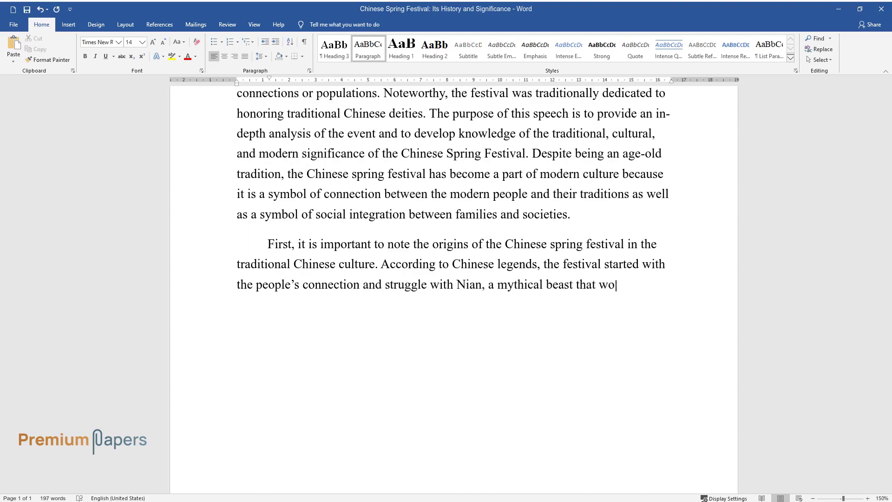
type("uld attack villages on the first d")
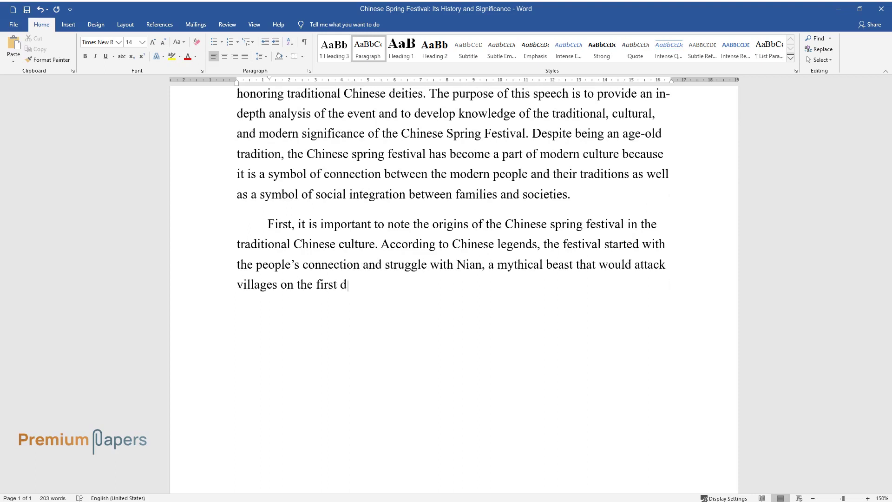
type("ay of every year, eating animals,")
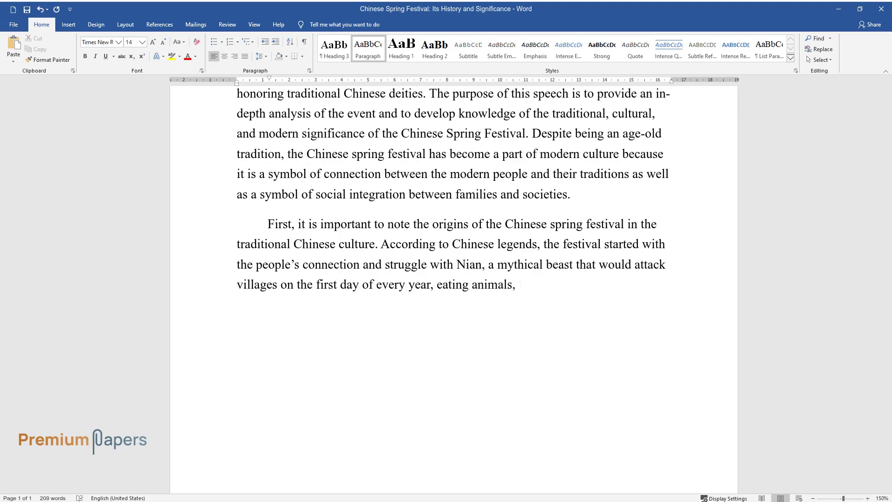
type(" crops, and children. To avoid bein")
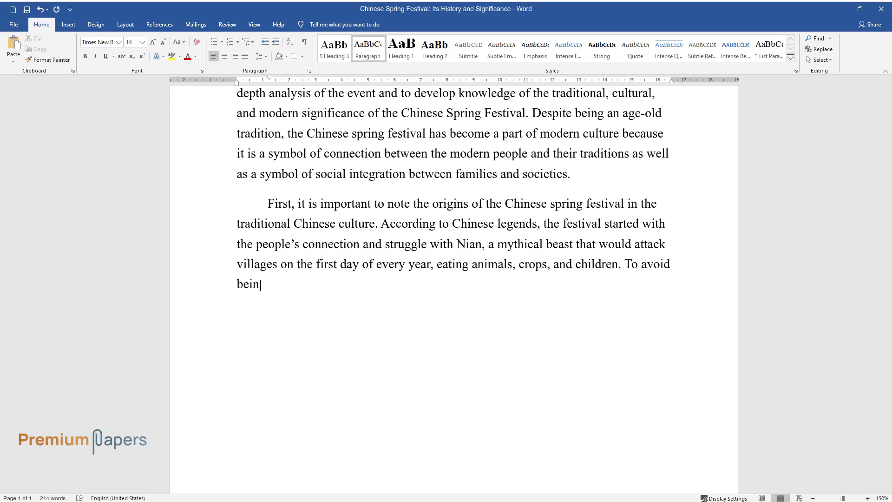
Add that families left food near their doors for the beast to avoid attack, protecting themselves and their wealth for the whole year.
type("g attacked, families were supposed to leave food near their doors f")
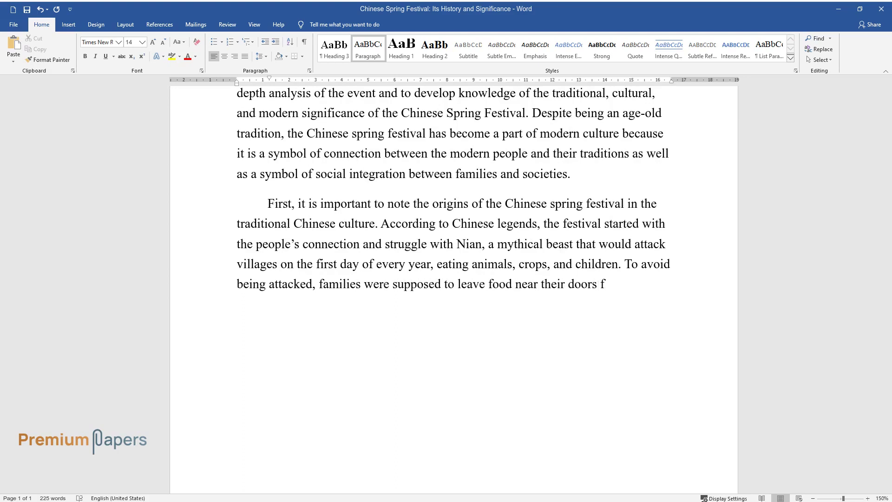
type("or the beast to eat. In th")
type("is way, ")
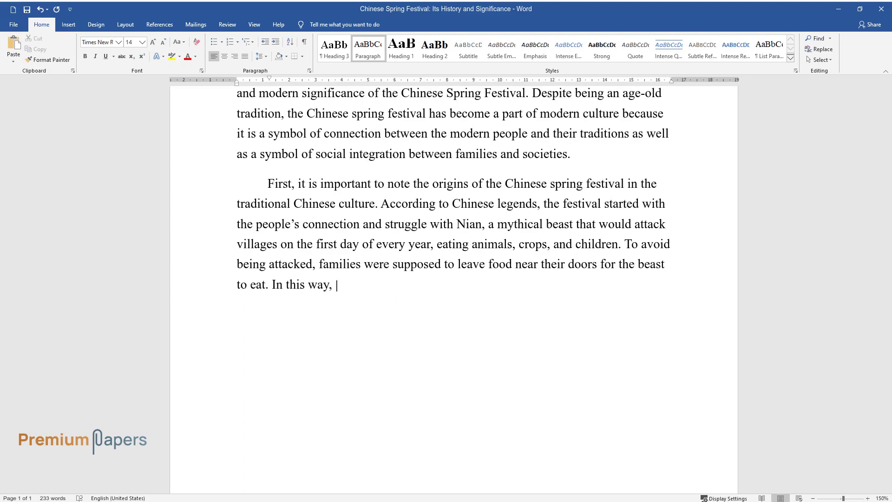
type("they would protect themselves and")
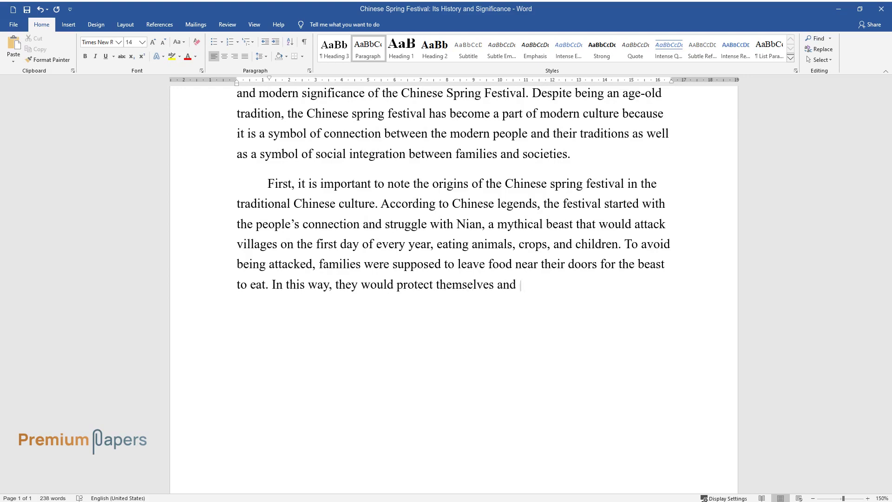
type(" their wealth for the whole year. H")
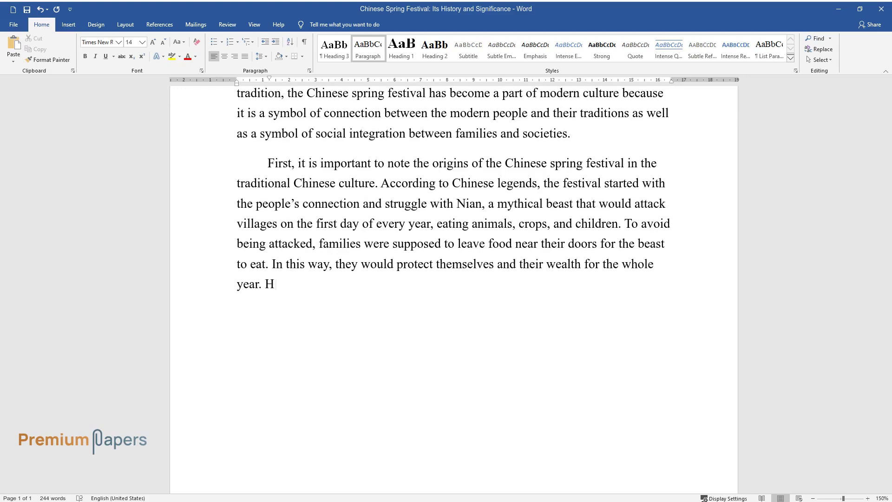
Write that the beast fled a child in a red garment, so families hung red garments and lanterns on doorposts and window frames to scare Nian.
type("owever, one day, the people witnes")
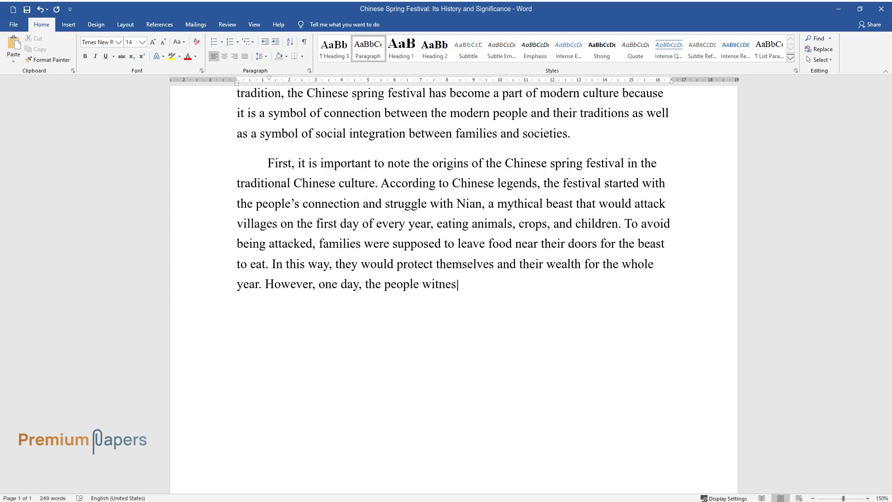
type("sed the beast running away from a ")
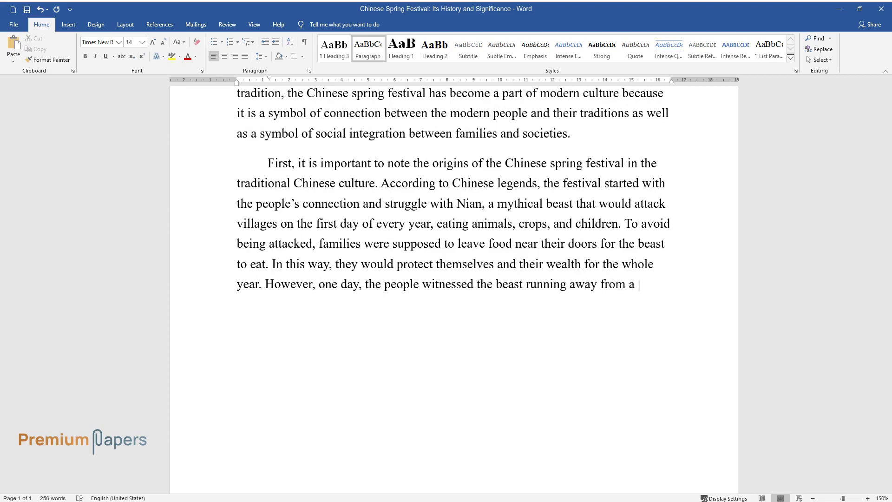
type("child wearing a red garme")
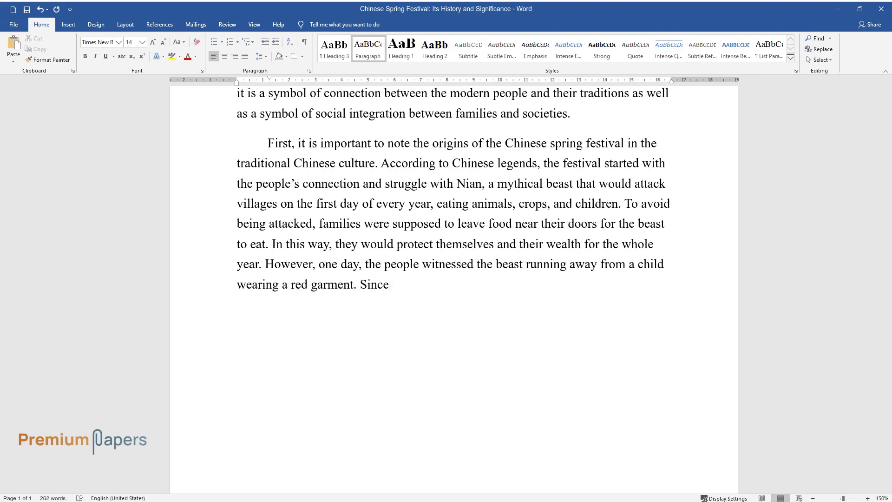
type("nt. Since then, families s")
type("caring Ni")
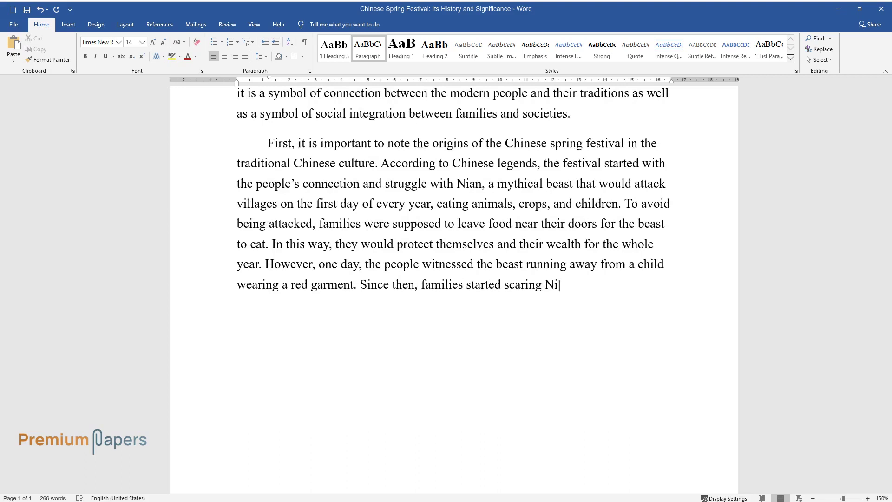
type("an by hanging red garments and lan")
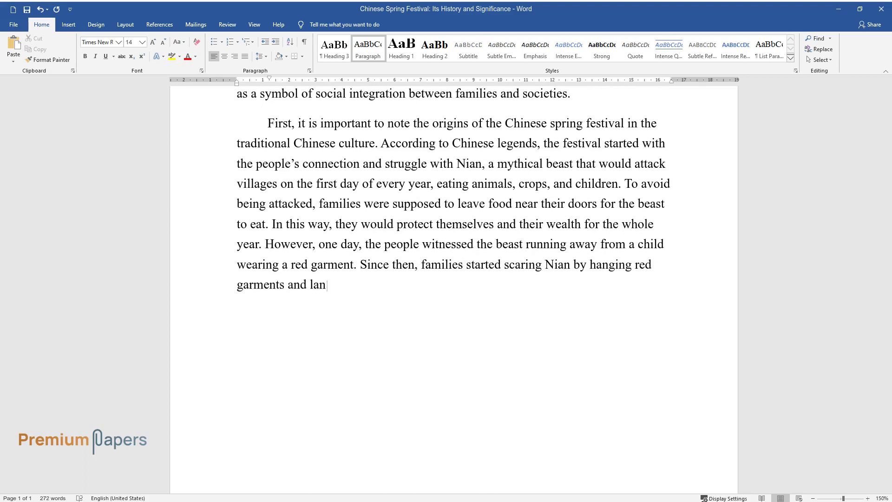
type("terns on their doorposts and windo")
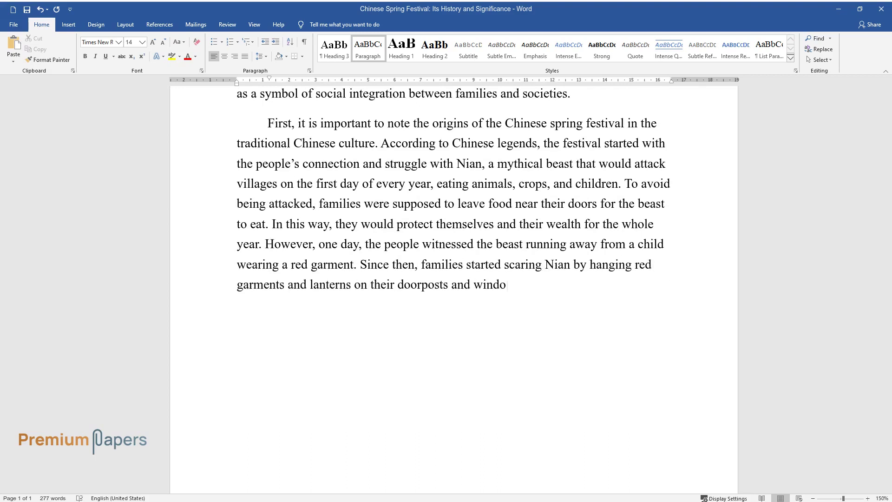
Finish the paragraph with Hongjun Laozu, a mythical monk from Taiwan, killing Nian, and New Year celebrations involving the red color as a main aspect.
type("w frames. Hongjun Laozu, a mythical monk from Taiwan, final")
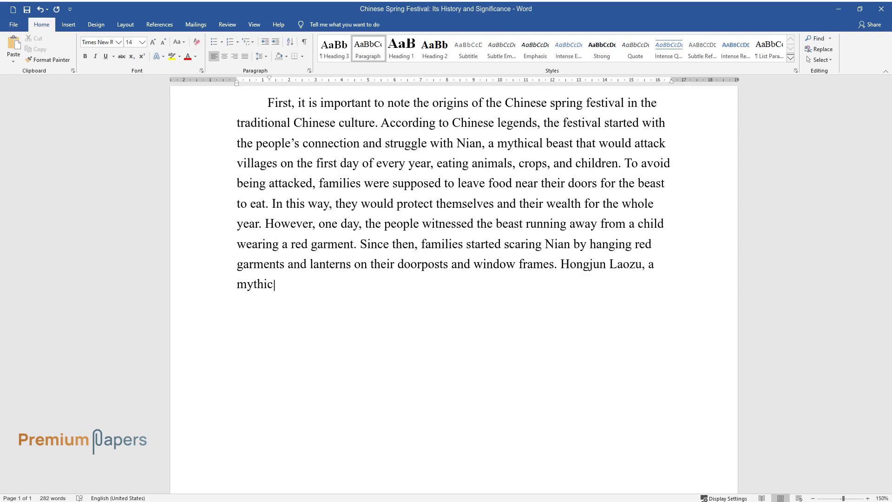
type("ly killed Nian. Since then, the first day")
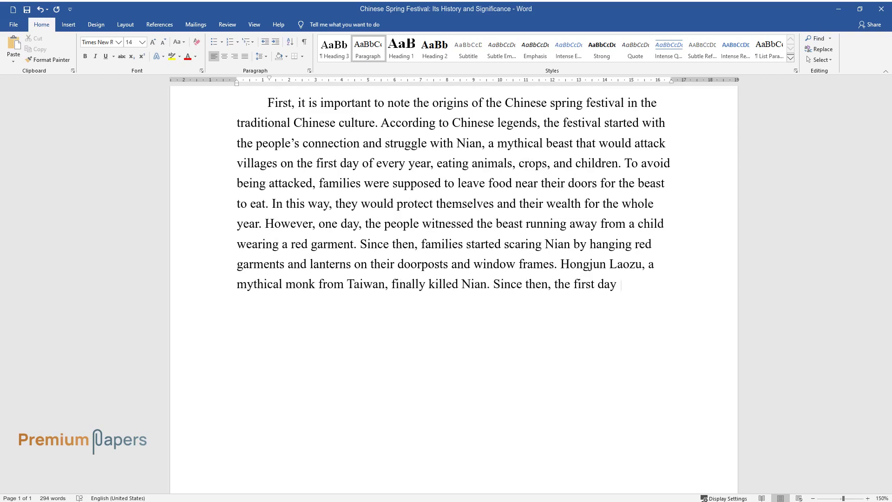
type(" of every New Year is mark")
type("ed by ce")
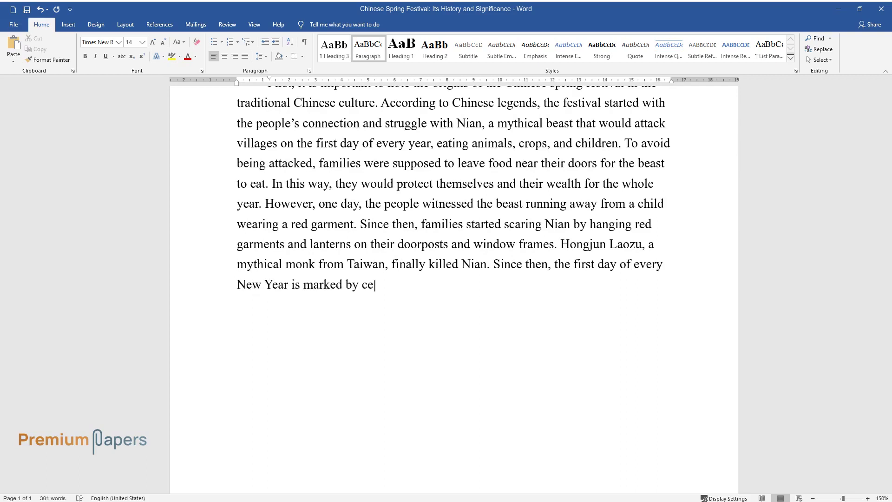
type("lebrations involving the red color ")
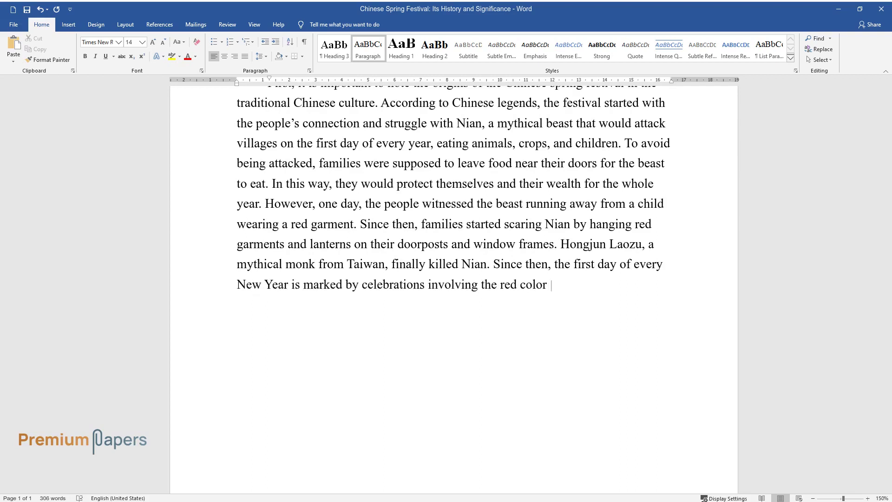
type("as one of the main aspects of the event.")
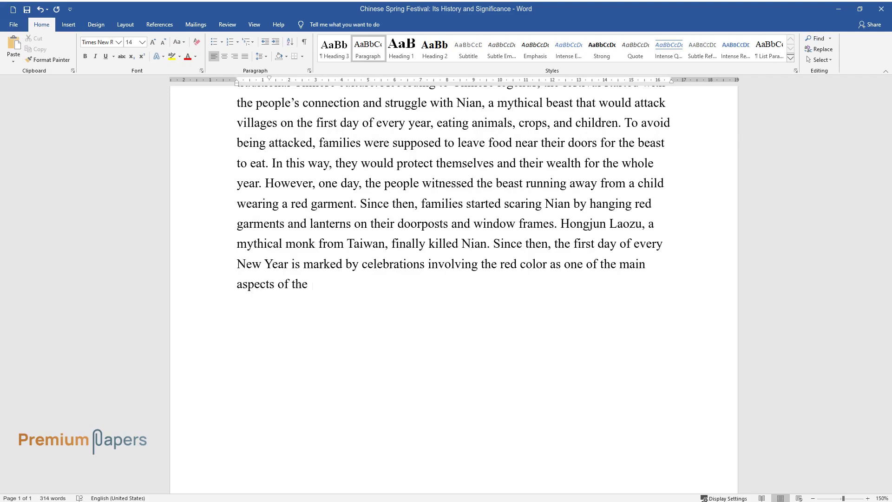
Start a new paragraph on festival time's importance in the Chinese calendar, stating that, unlike Christmas, the Spring Festival lasts for half of the first month.
key("Return")
type("The festival time is an important aspect of ")
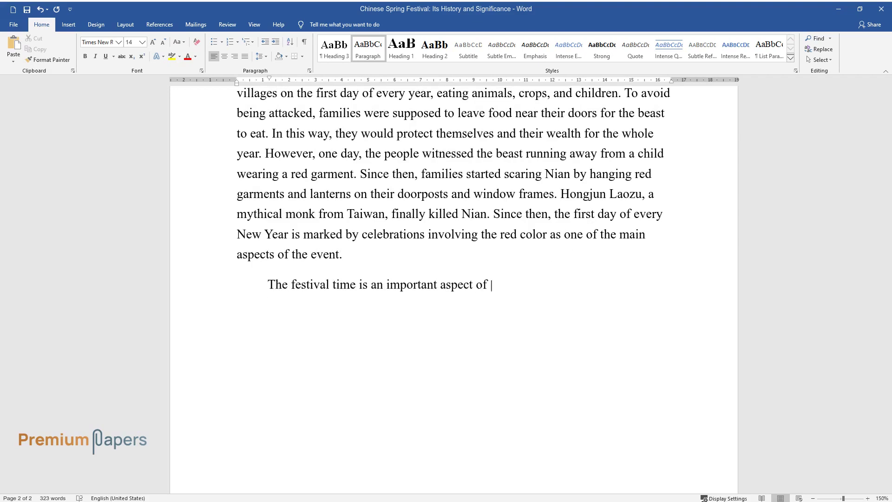
type("the Chinese calendar. Unlike Chr")
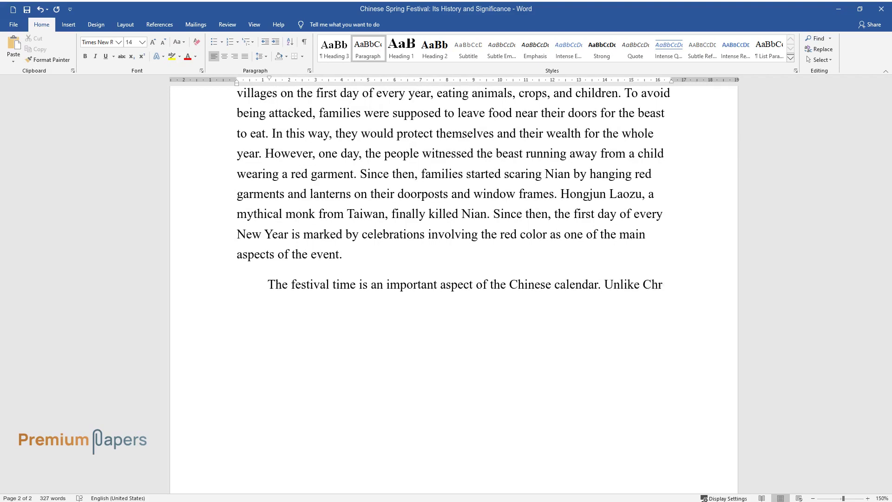
type("istmas in Western traditions, the")
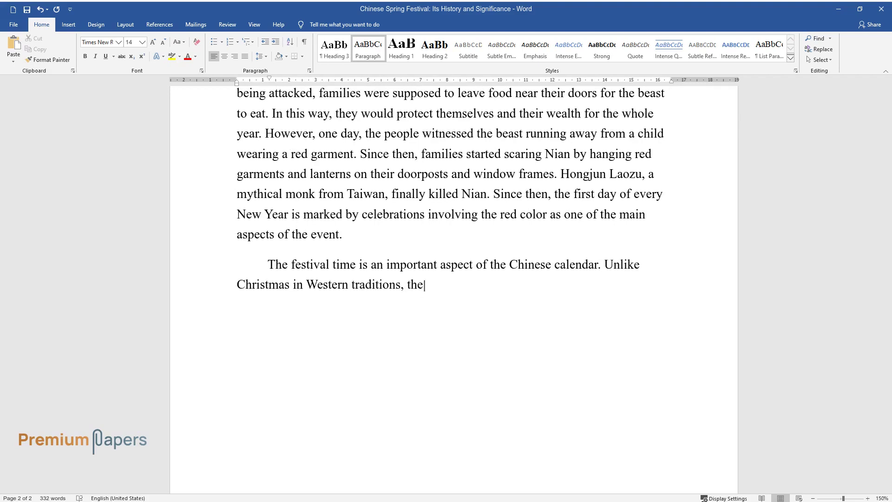
type(" Spring Festival lasts for half o")
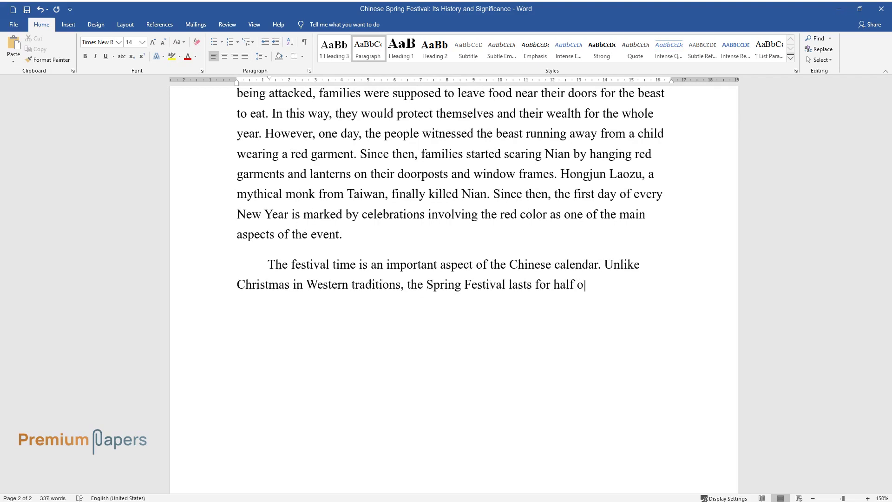
type("f the first month. According to C")
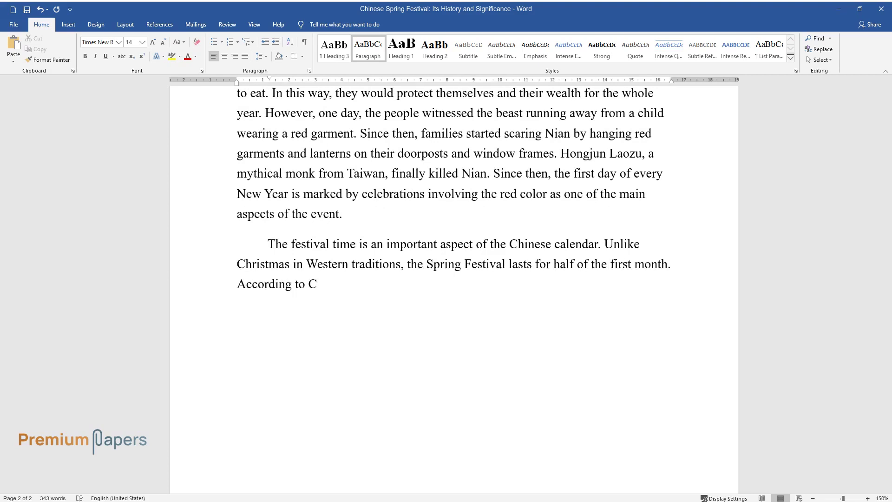
Write that the festival lasts from the twelfth month's 23rd day to the 15th day of the New Year's first month, peaking on its first day.
type("hinese culture, the festival is ")
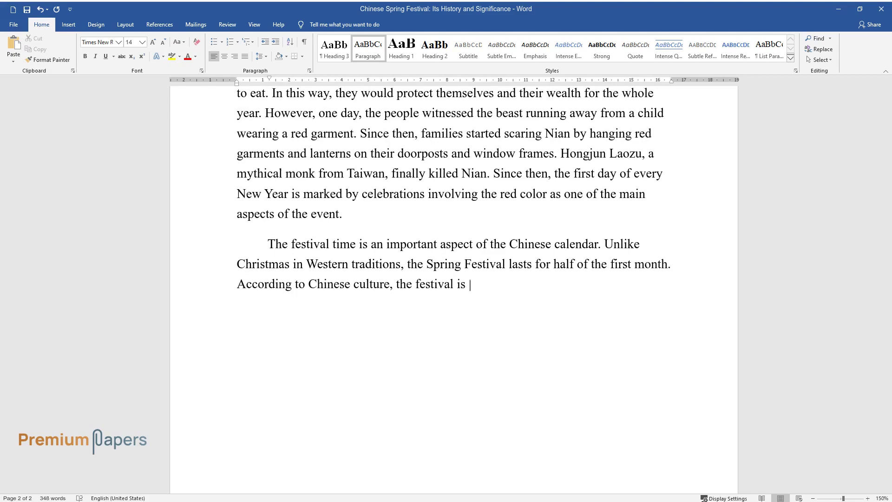
type("supposed to last from the 23rd da")
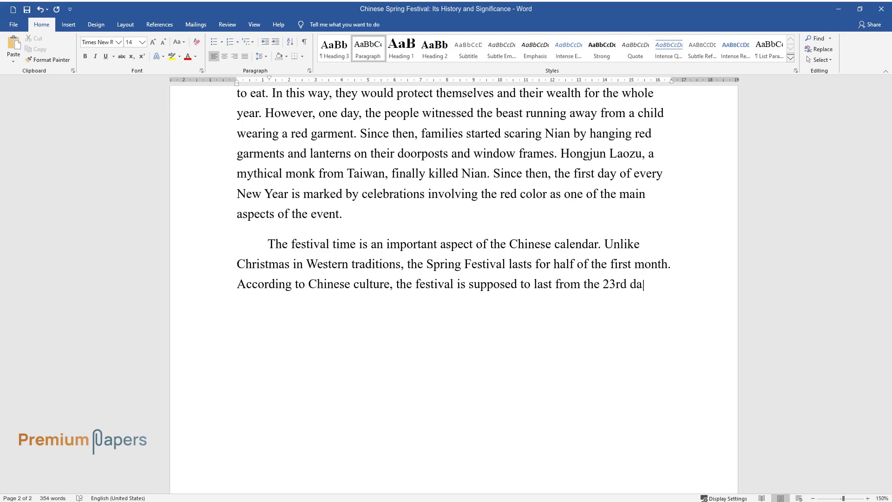
type("y of the twelfth month of an old")
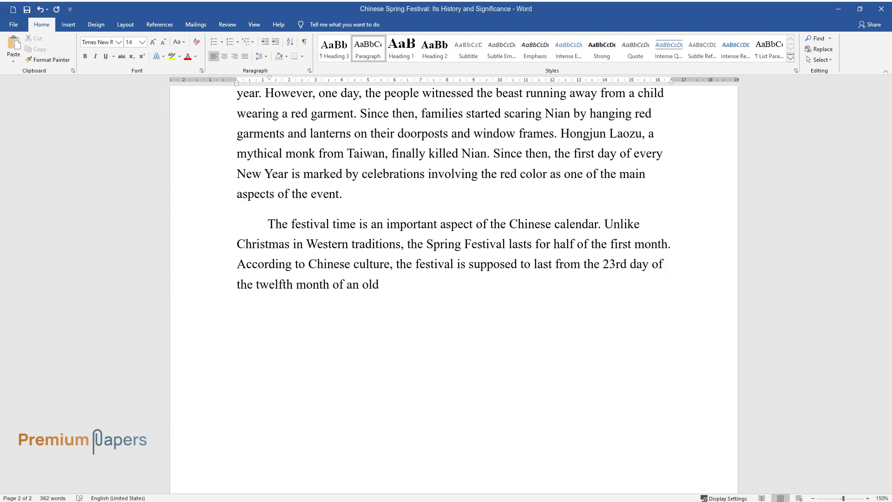
type(" year to the 15th day of the first")
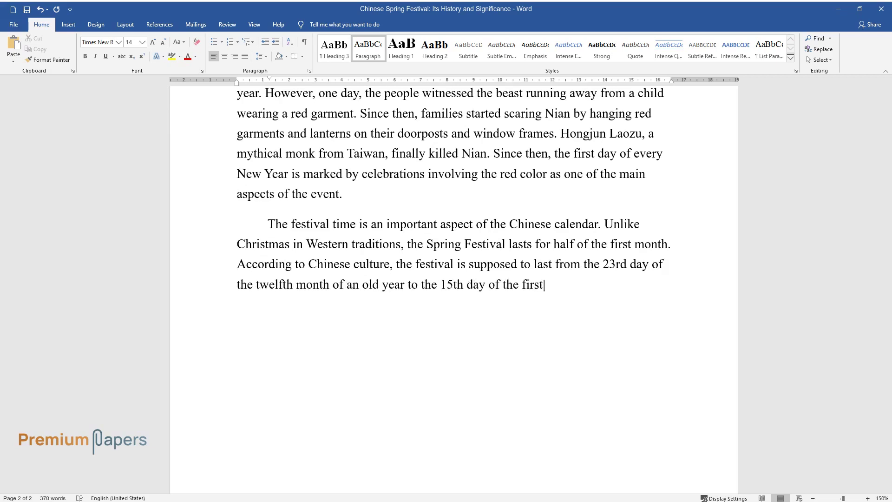
type(" month of the New Year. Neverthel")
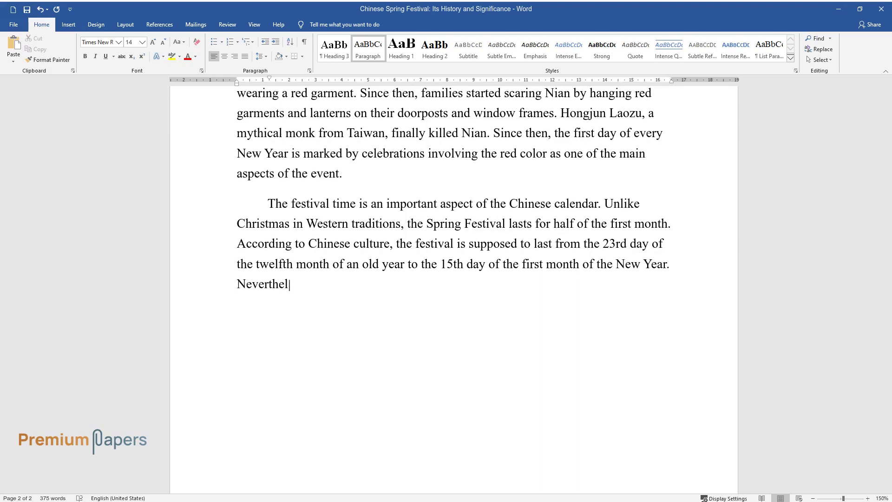
type("ess, the first day of the first")
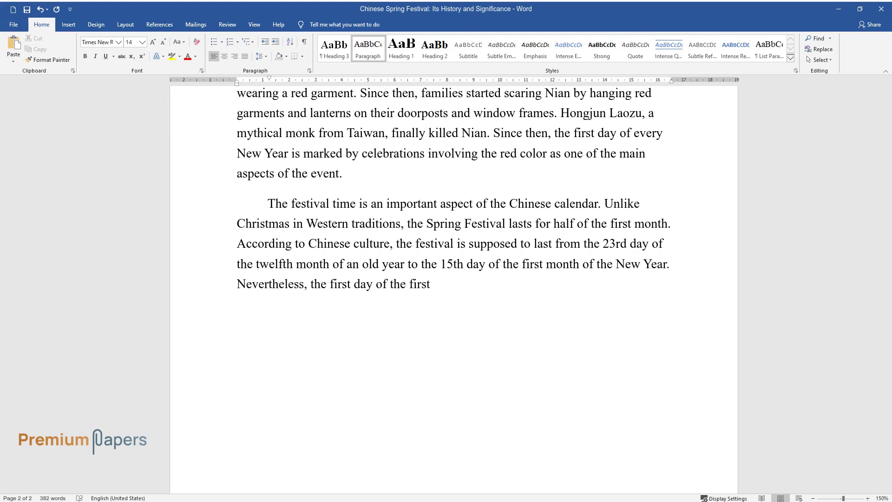
type(" month is the peak. The festival i")
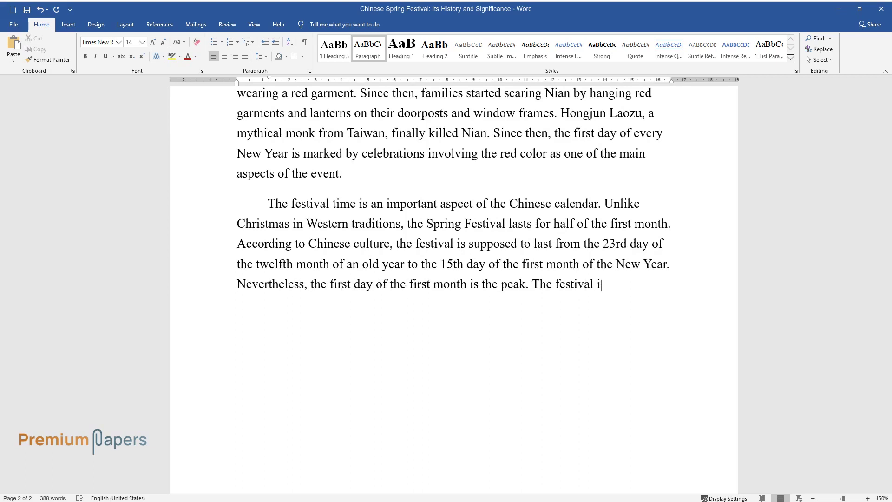
Add that the festival is marked by a common schedule, with people often beginning preparations some seven days before New Year's Eve.
type("s marked by a common schedule. Fo")
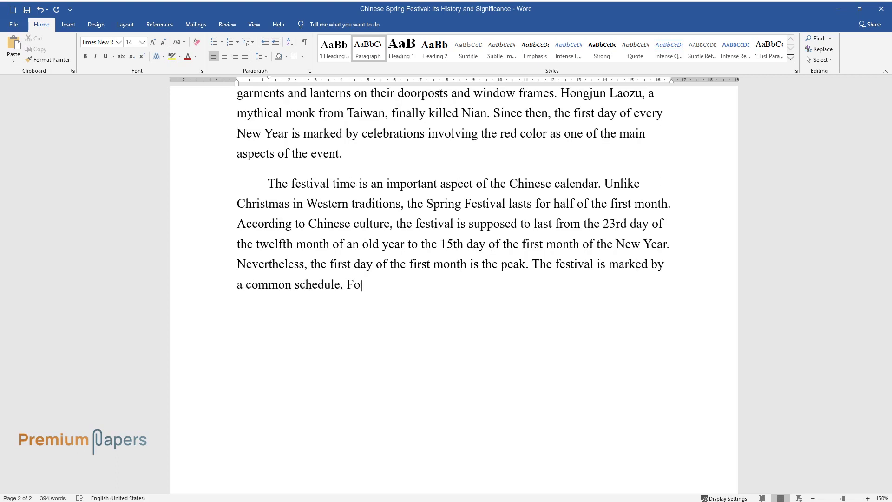
type("r instance, people often begin to")
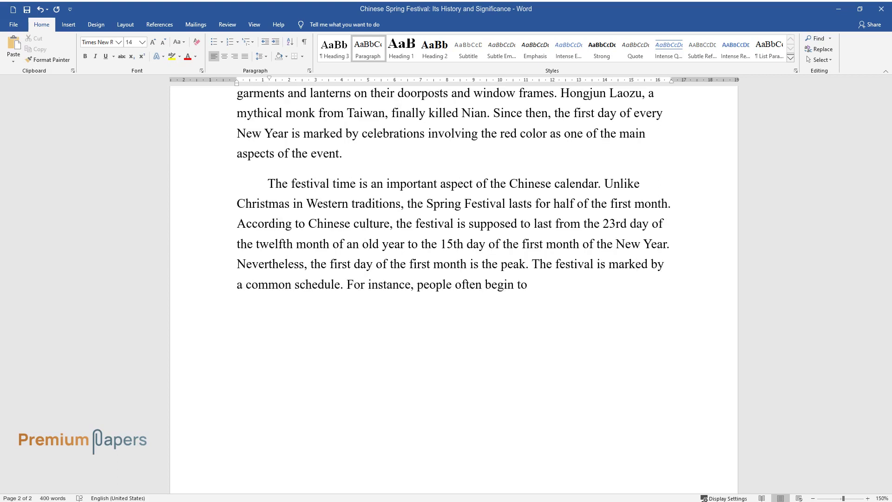
type(" prepare for the festival some s")
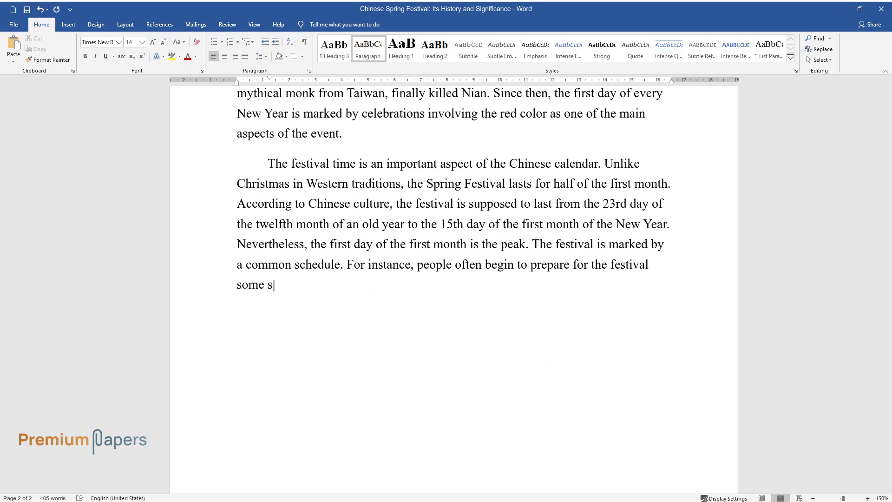
type("even days before New Year's Eve. ")
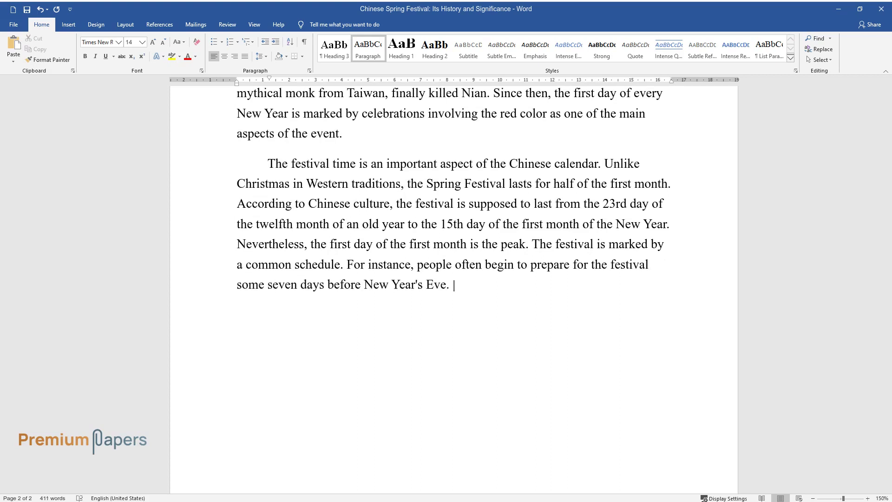
List the tasks of cleaning houses and homesteads on December 24, slaughtering animals and visiting relatives and friends, ending on the first month's 15th day.
type("They take such tasks as cleaning")
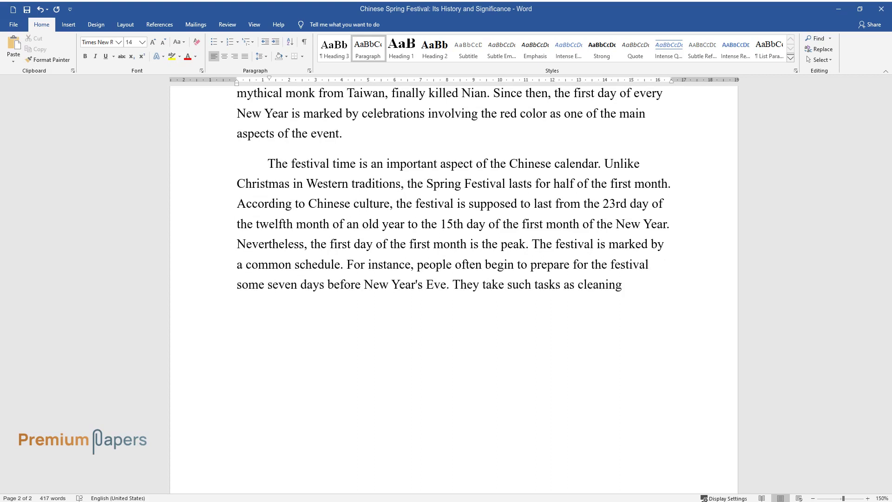
type(" their houses and homesteads on December 2")
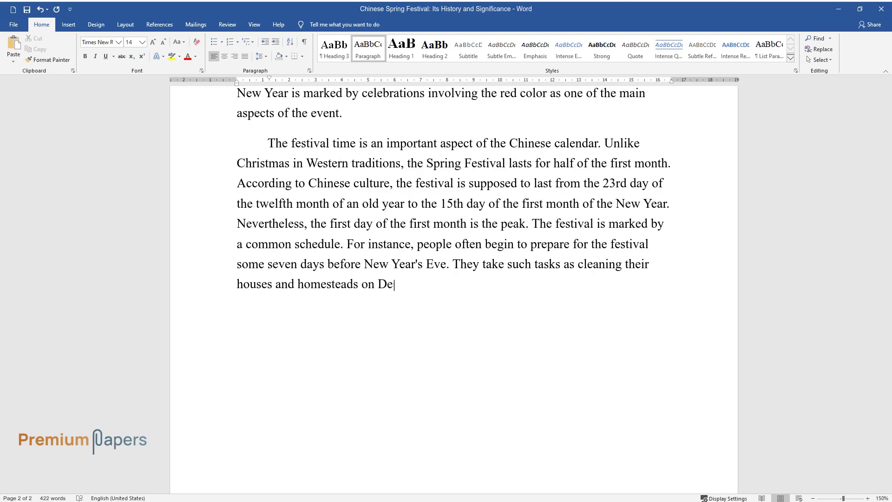
type("4, slaughtering animals,")
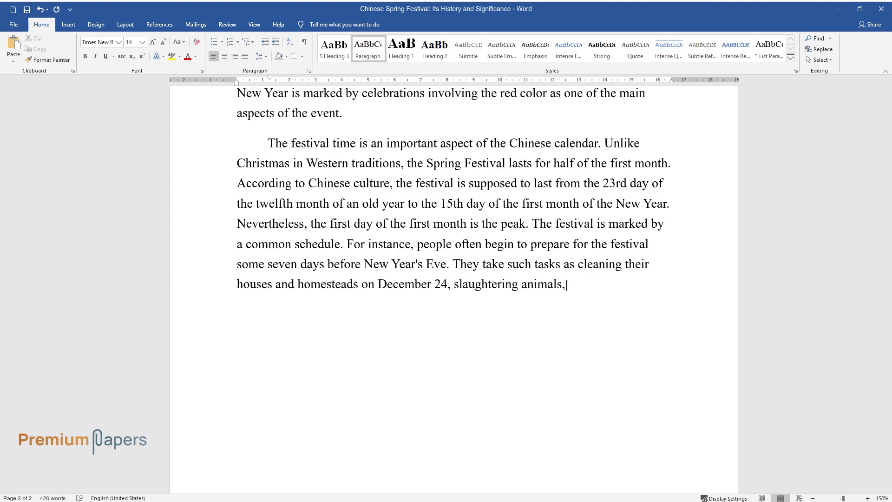
type(" and visiting relatives a")
type("nd frien")
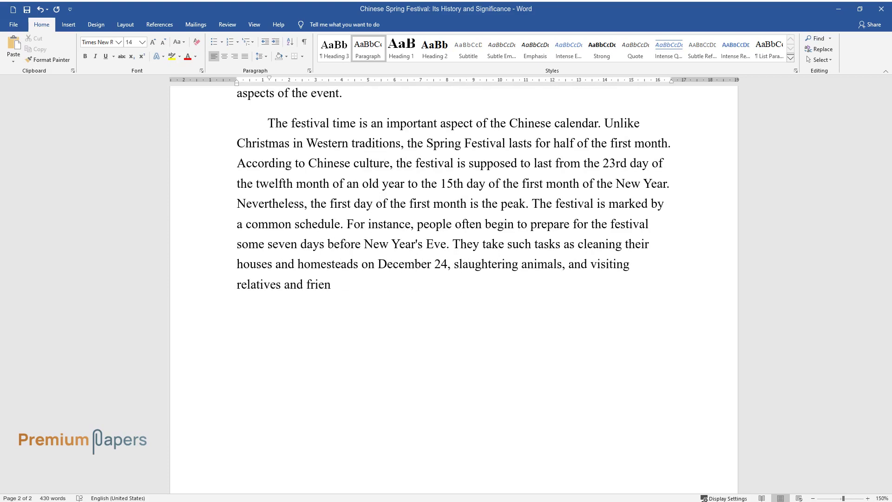
type("ds. The 15th day of the first mon")
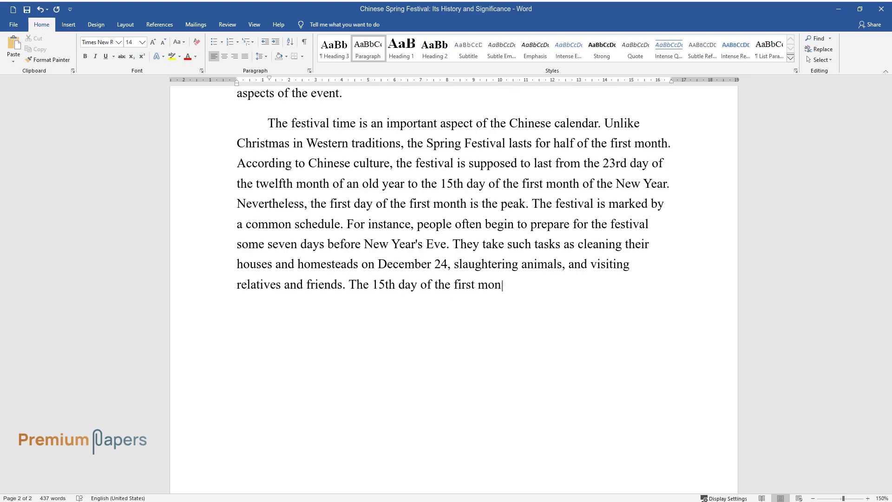
type("th marks the end of these activit")
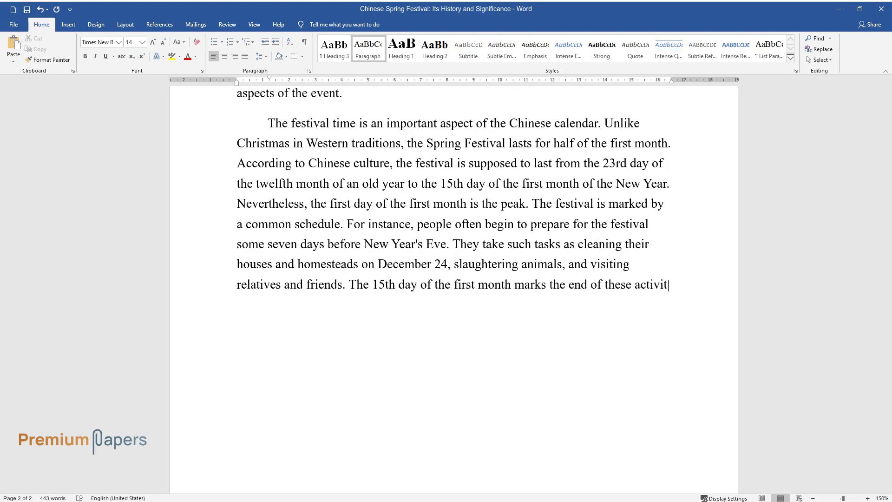
Start a new paragraph on the festival's customs, practices, and traditions in Chinese beliefs, giving every family's thorough house cleaning as an example.
type("ies.Apart fr")
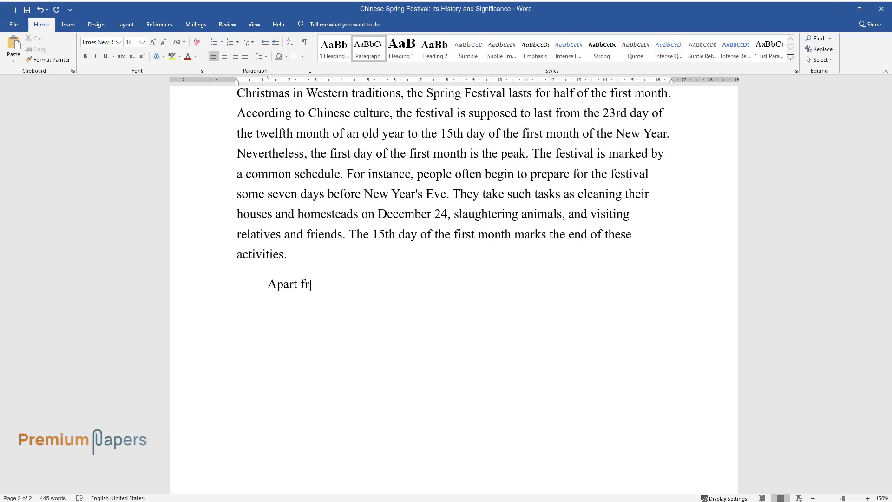
type("om these events, the festival is")
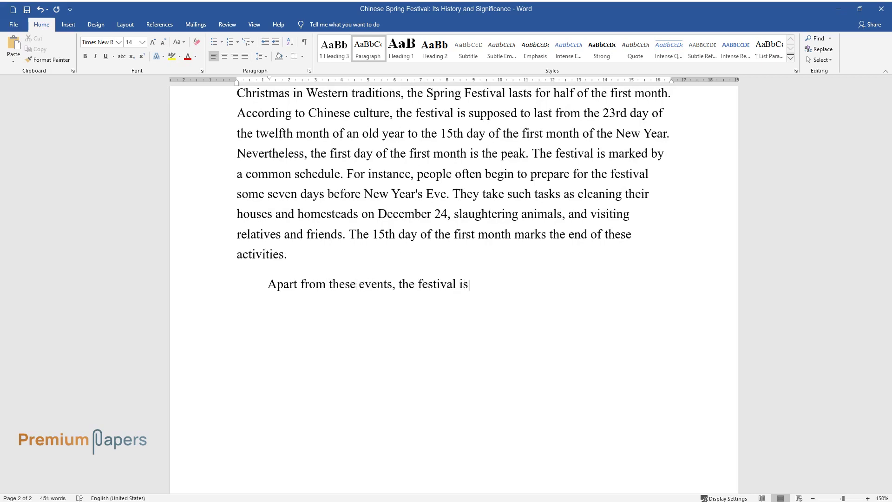
type(" signified by a set of customs, ")
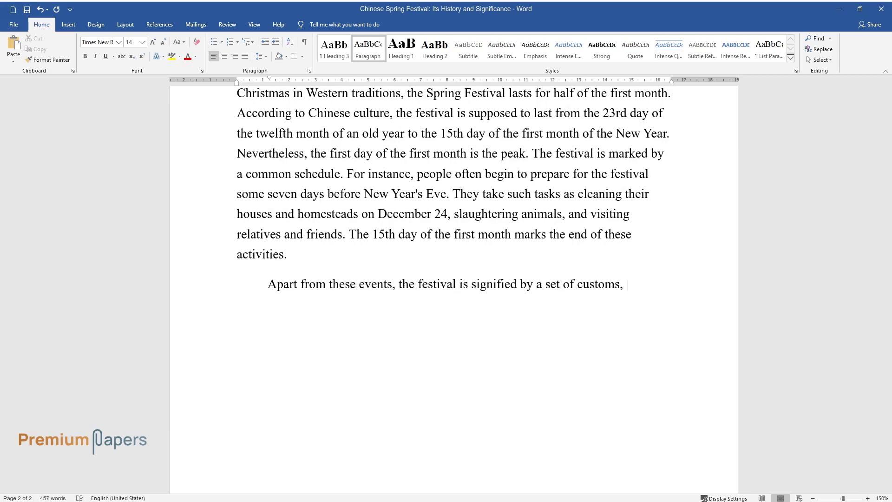
type("practices, and traditions to the")
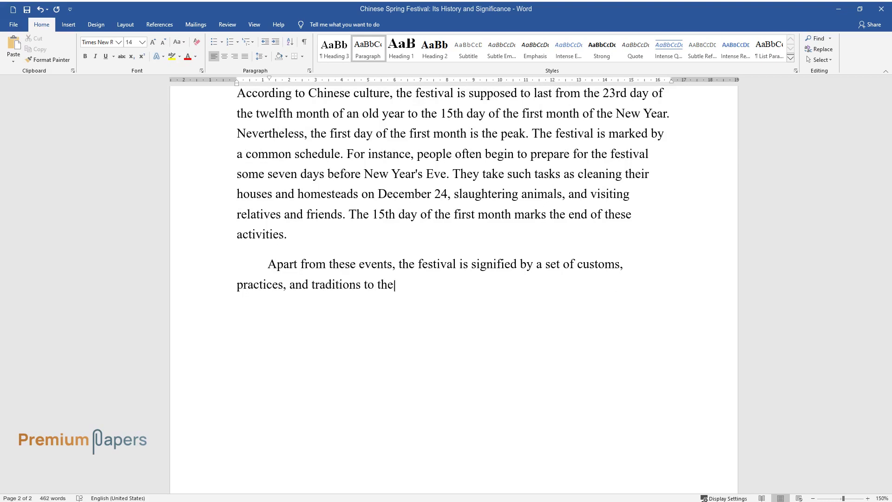
type(" Chinese beliefs. For instance, ")
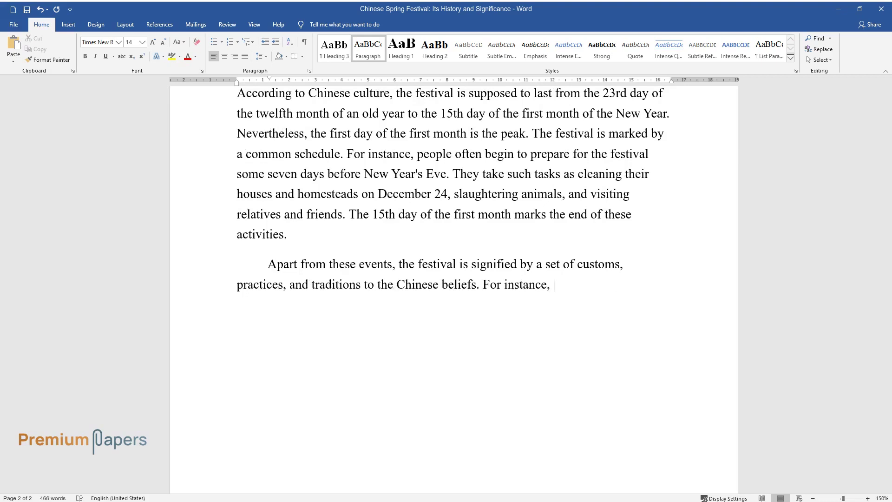
type("every family is involved in a t")
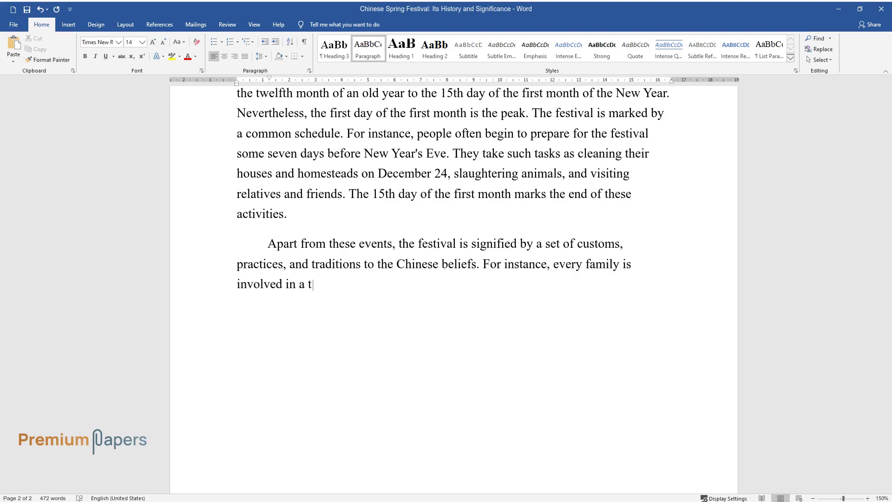
type("horough cleaning of its house. I")
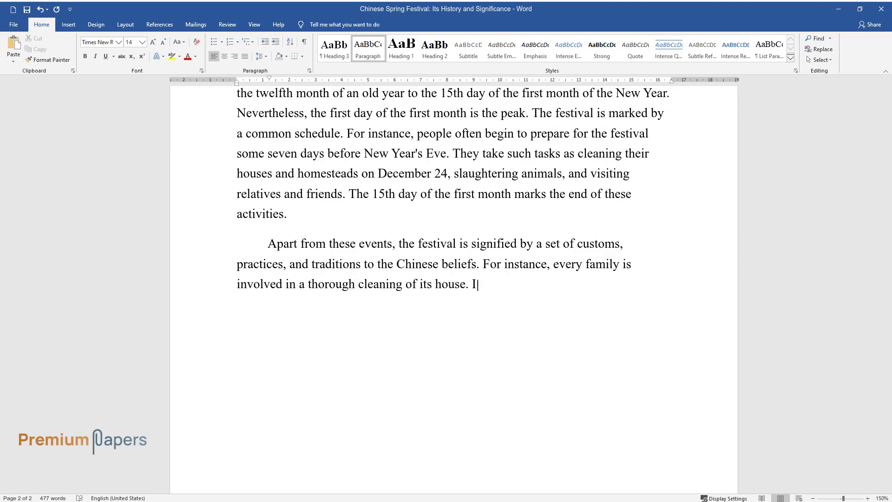
Add that families stock various foods such as fish, meat, fruits, roasted seeds, and nuts, and commonly buy new and attractive clothes.
type("n addition, every family stocks ")
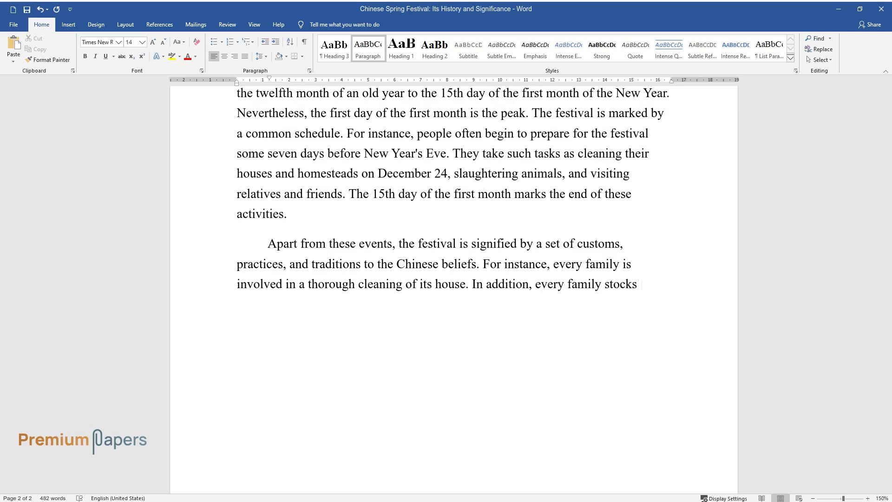
type("enough food of various kinds. Fo")
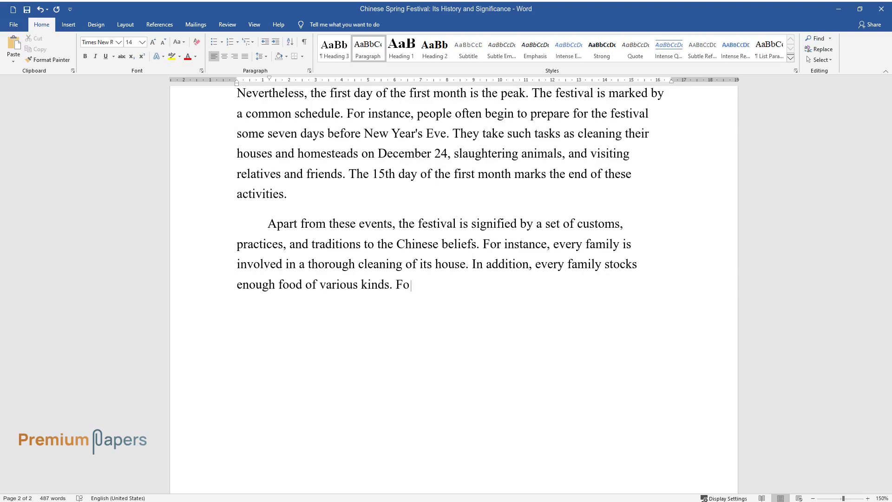
type("r example, most families purchas")
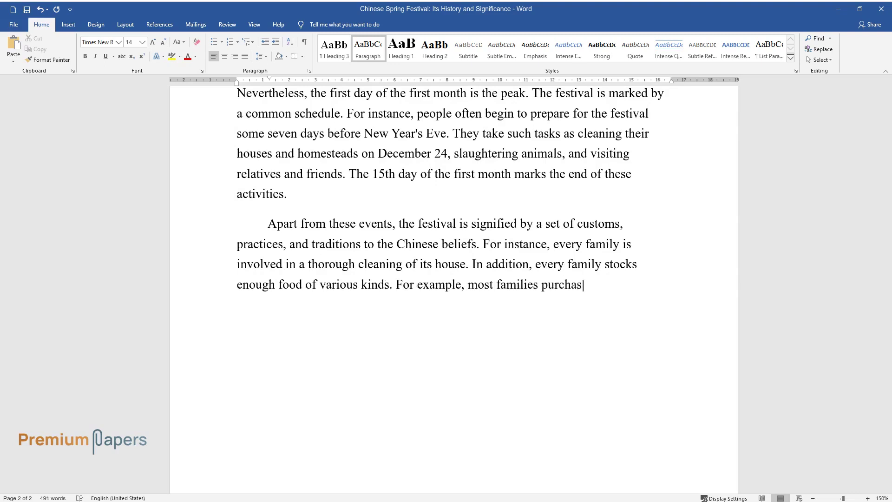
type("meat, fruits, roasted seeds, nu")
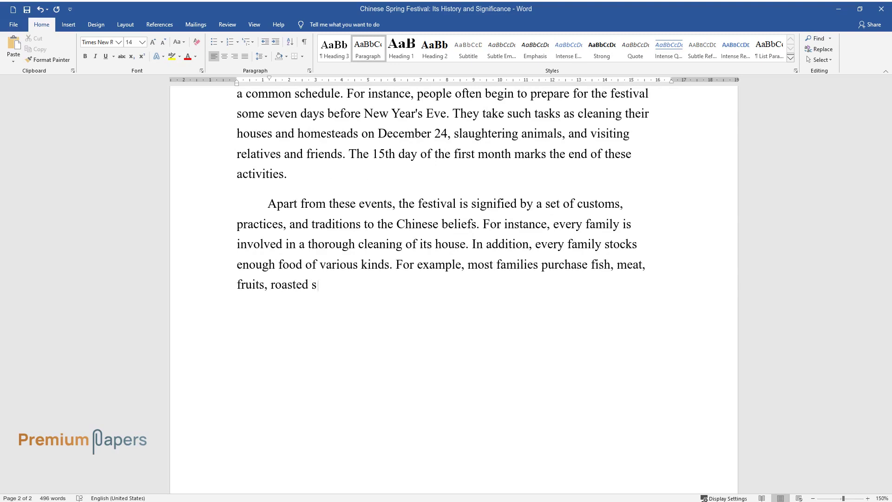
type("ts, and other types of f")
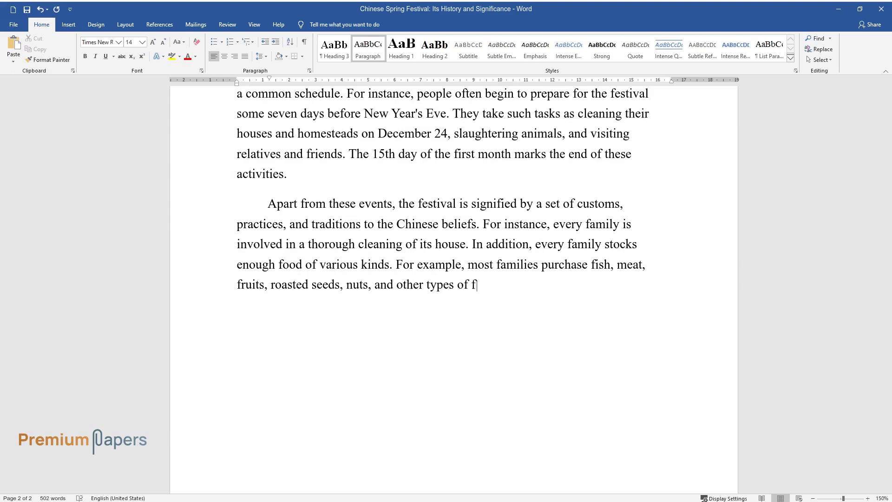
type("ood. It is also common for famil")
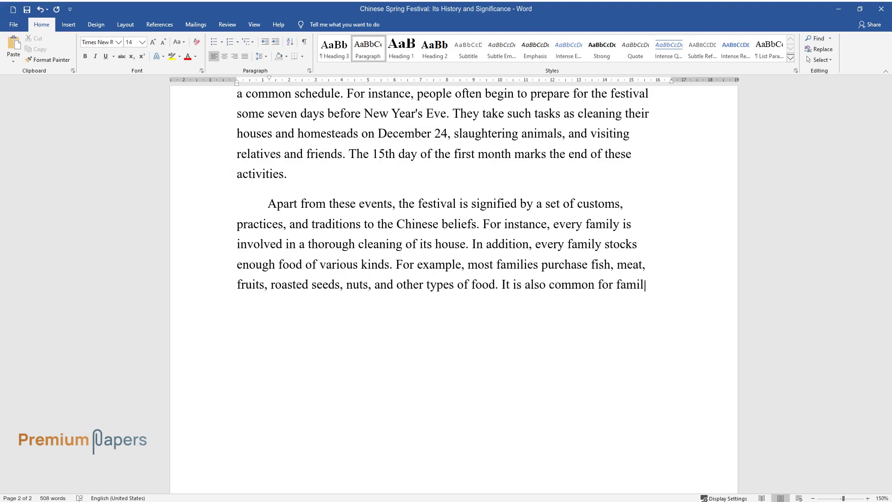
type("ies to buy new and attractive cl")
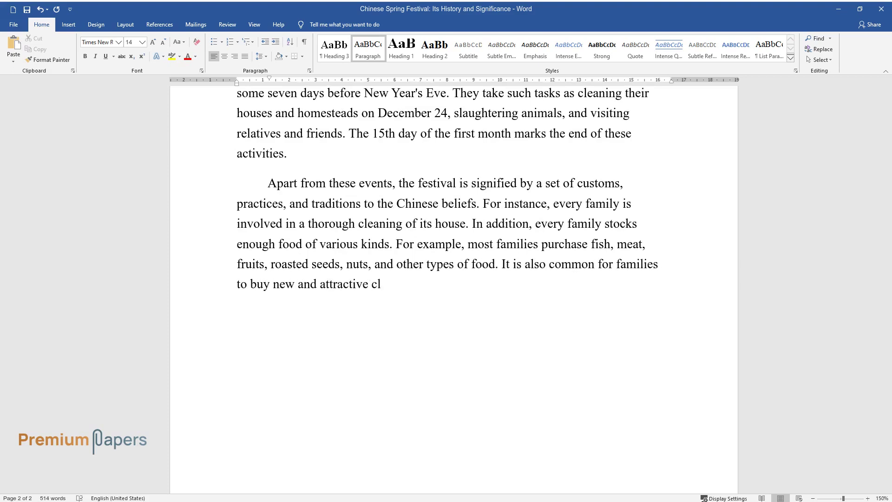
Add that every family is supposed to paste red scrolls on the main gate, with two complementary poetic couplets painted on each side.
type("othes. Every family is supposed")
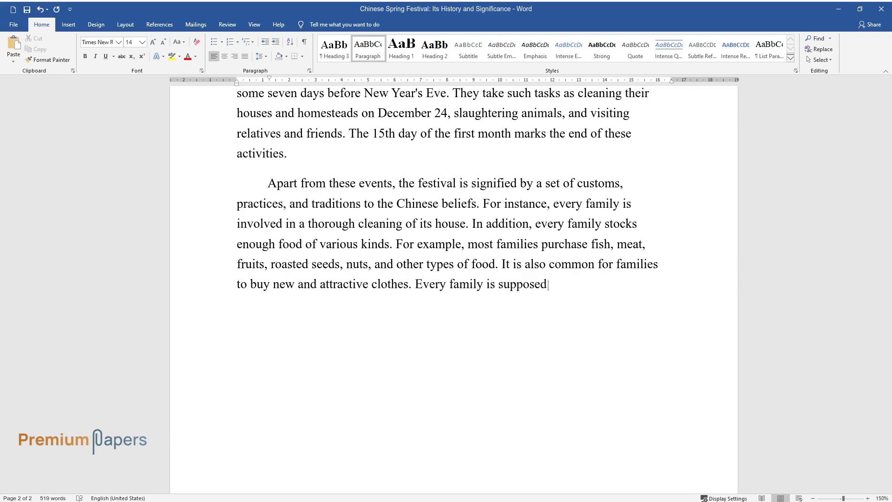
type(" to paste red scrolls on the mai")
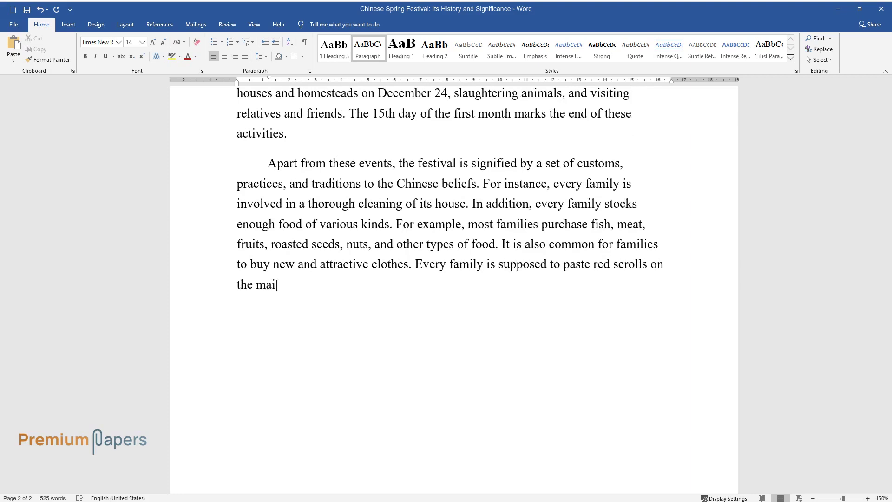
type("n gate. Two poetic couplets, com")
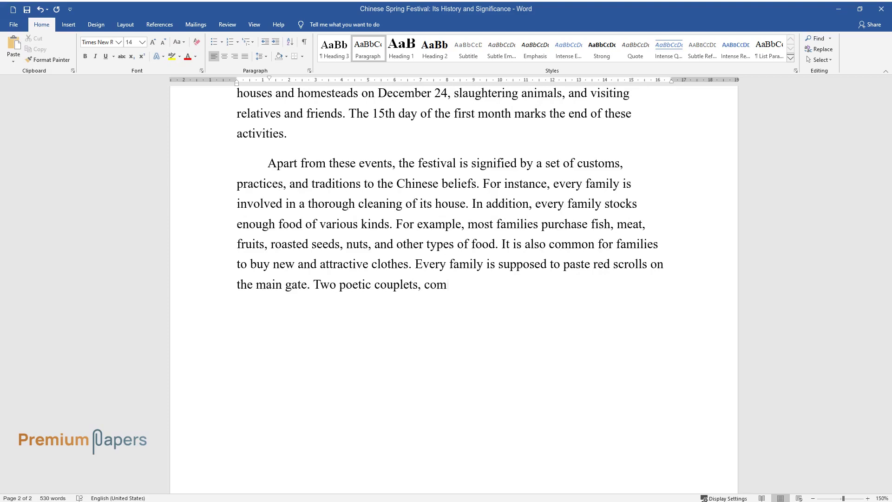
type("plementing each other, are pain")
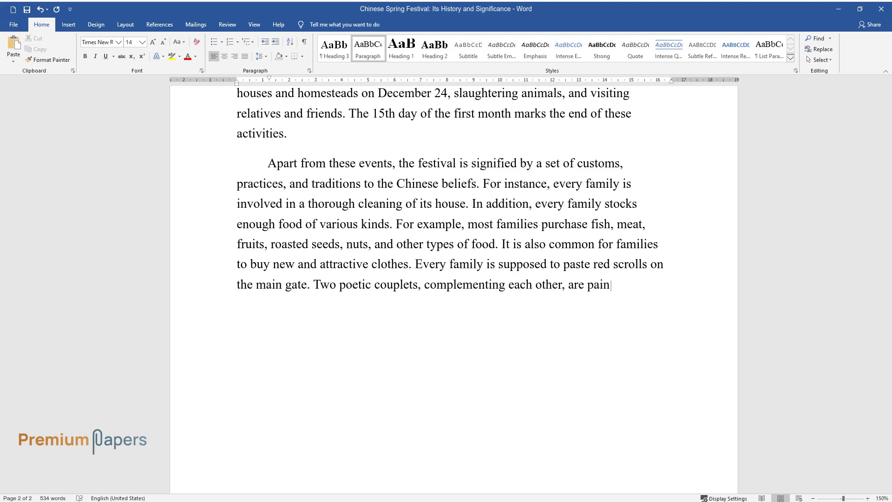
type("ted on each side of the gate. Noteworthy, severa")
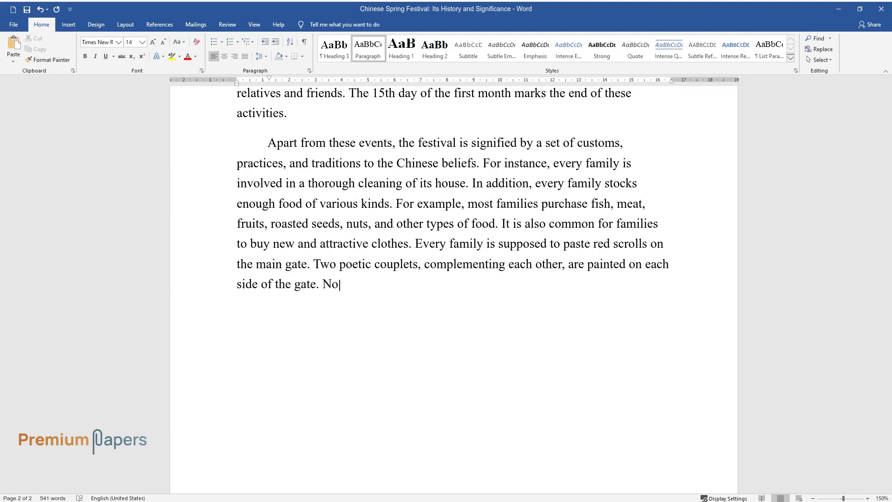
Add that several taboos and beliefs are associated with the festival, giving the festival itself being an omen as the example.
type("l taboos and bel")
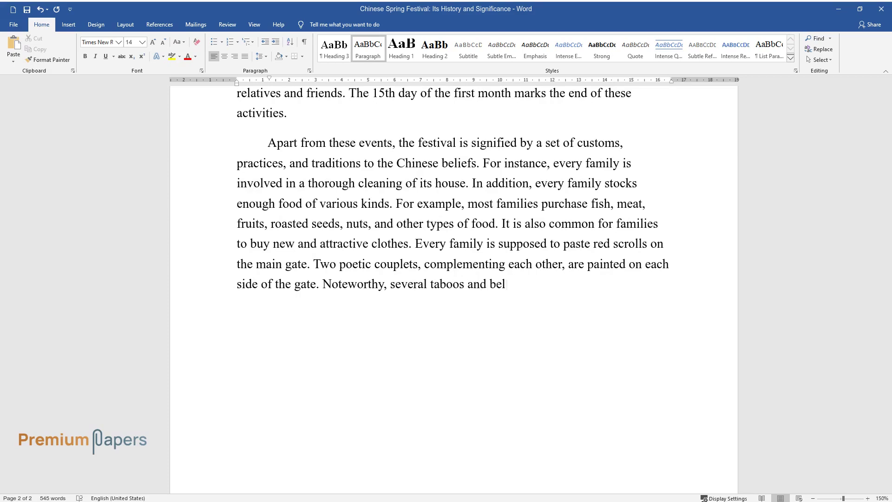
type("iefs are associated with the fes")
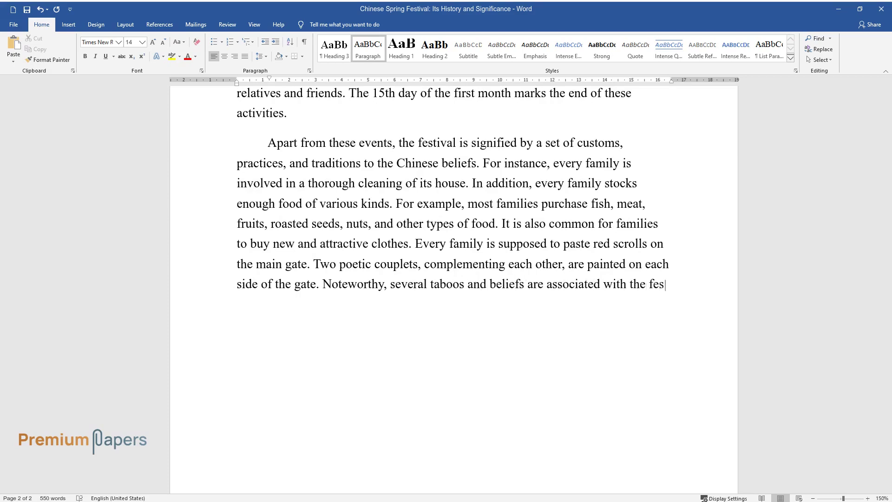
type("tival. For example, the festiva")
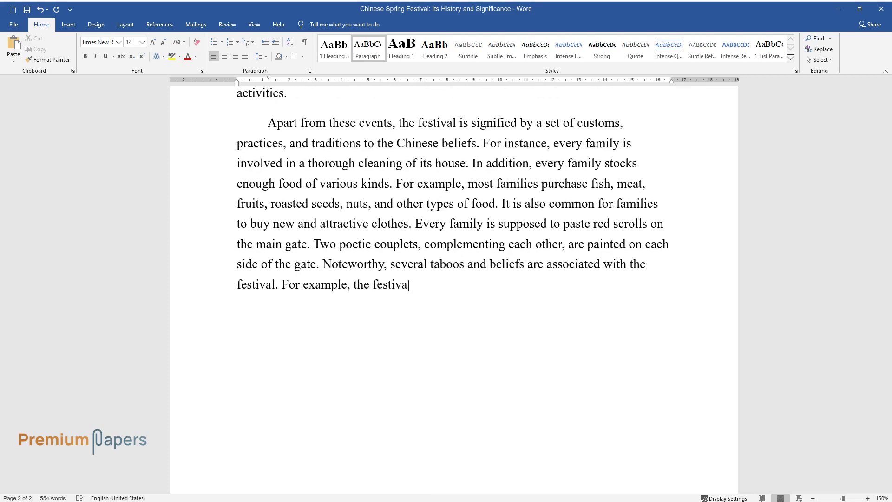
type("l itself an omen. People must")
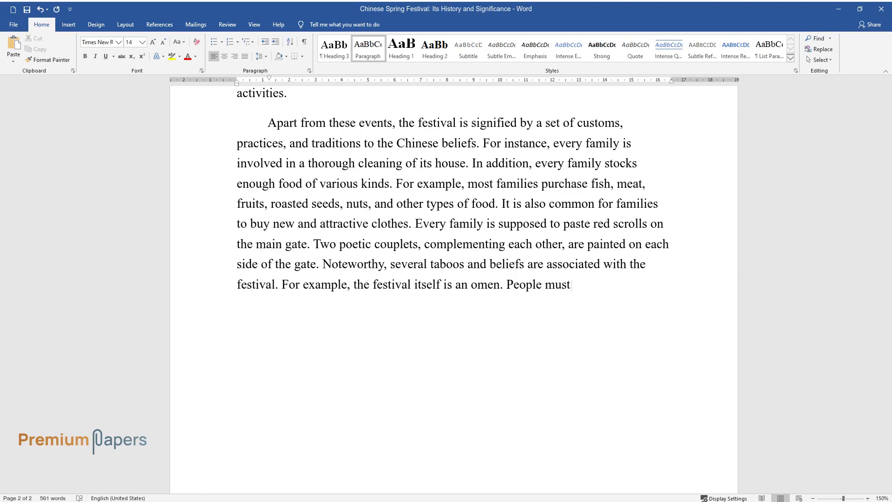
Add that people must desist from bad words and speeches related to killing, death, breaking, illness, and ghosts.
type(" desist from bad words and speec")
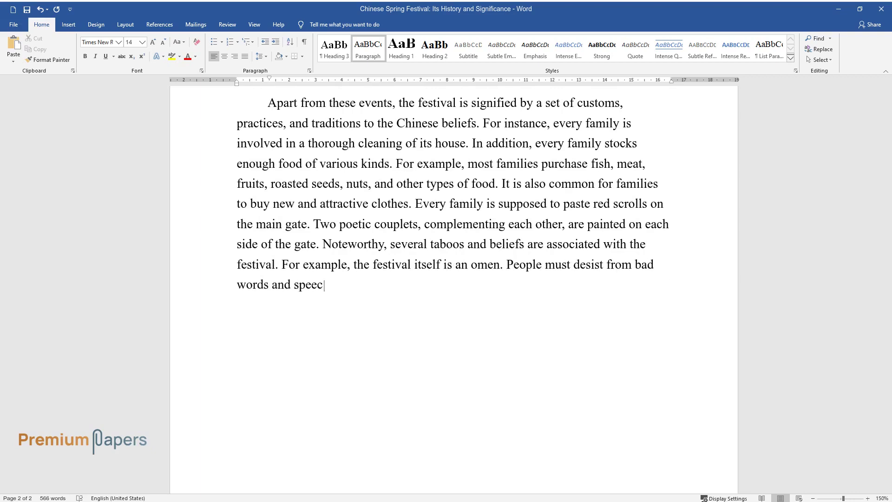
type("hes such as those related to cer")
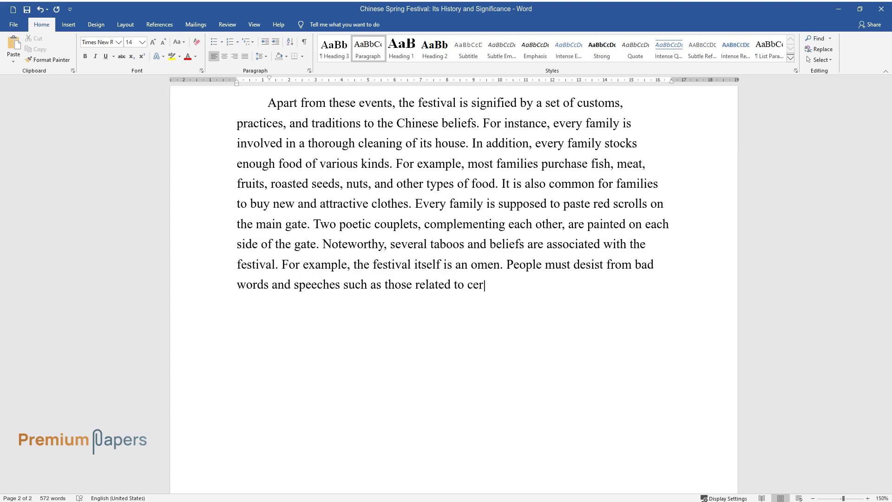
type("tain events and things includin")
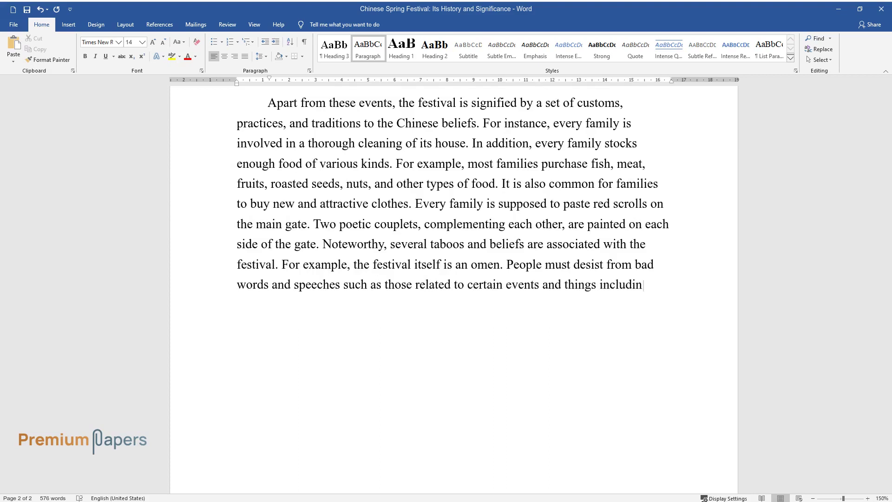
type("g killing, death, breaking, illness, and and ghosts. In addition, food stores or rice barrels must be stocked becaus")
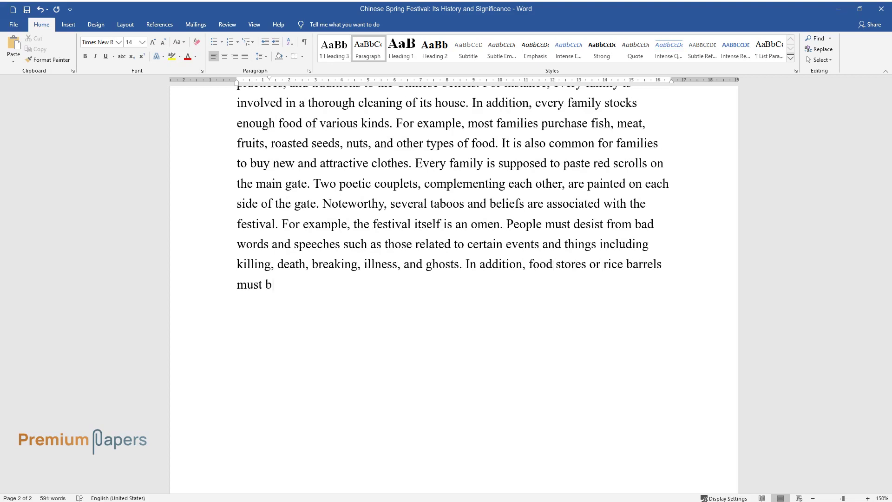
Explain that food stores or rice barrels must be stocked because emptiness is a sign of a lack of food in the coming year.
type("e emptiness is ")
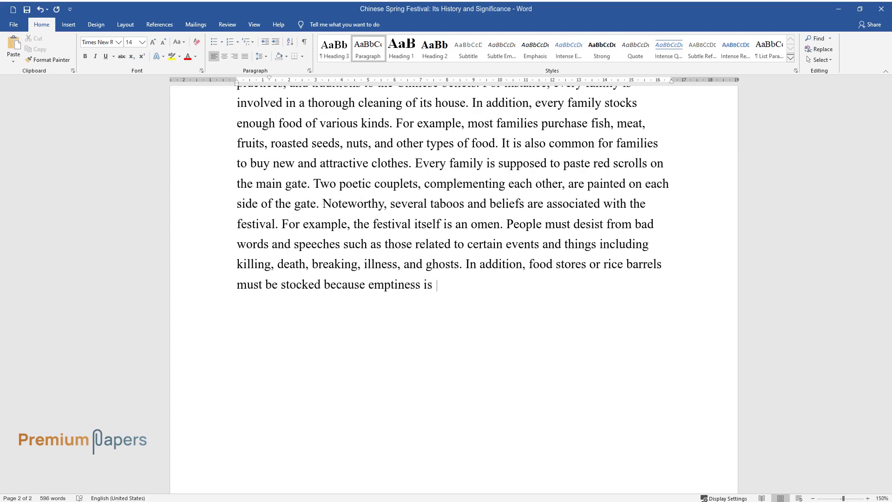
type("a sign of a lack of food in the ")
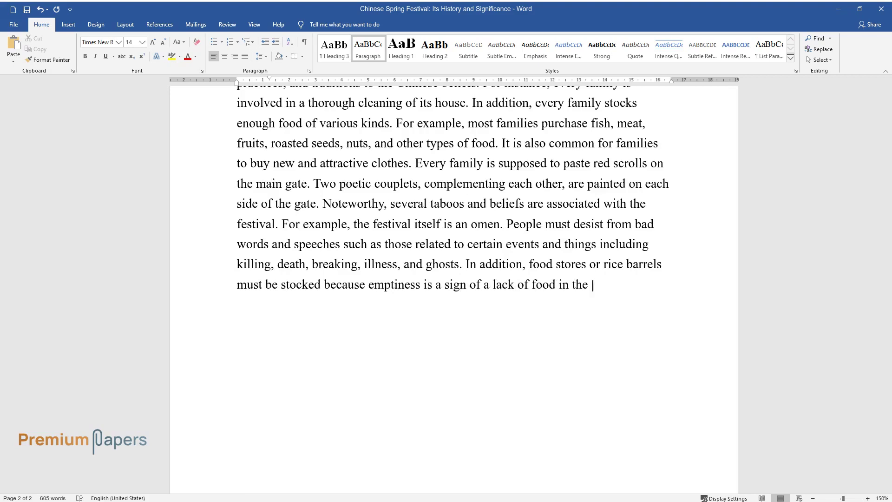
type("coming year. It ")
Add that taking medicine on the year's first day is forbidden, as a sign that many people will be sick during the year.
type("is also forbidde")
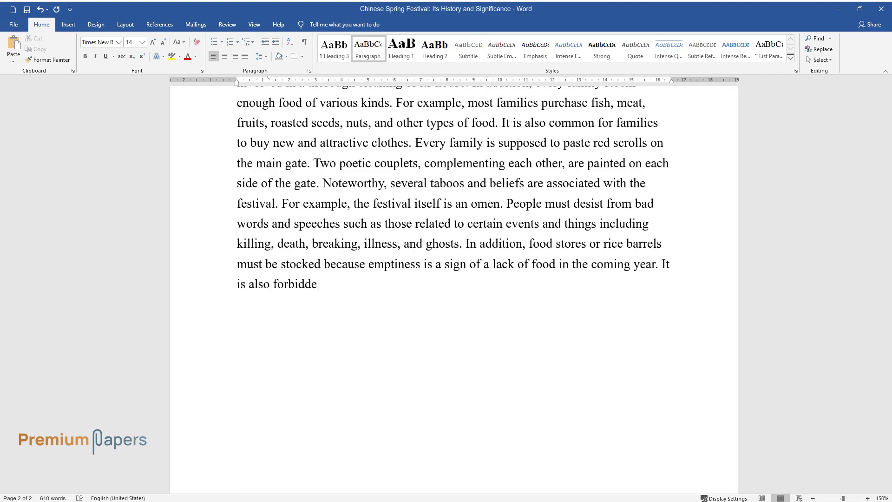
type("n to take medicine on the first ")
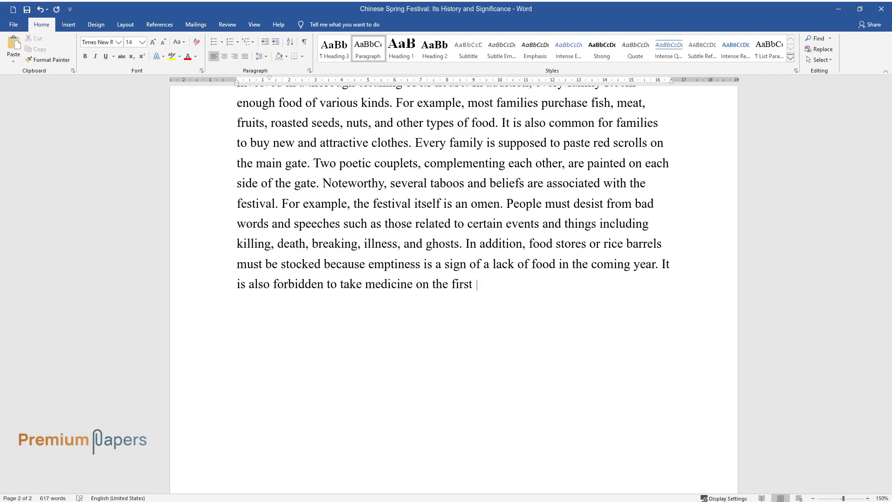
type("day of the year because it is a")
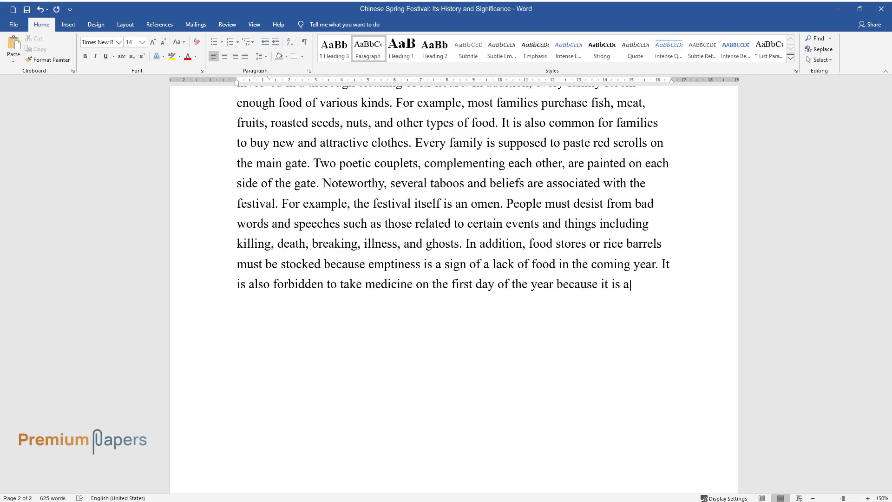
type(" sign that many people w")
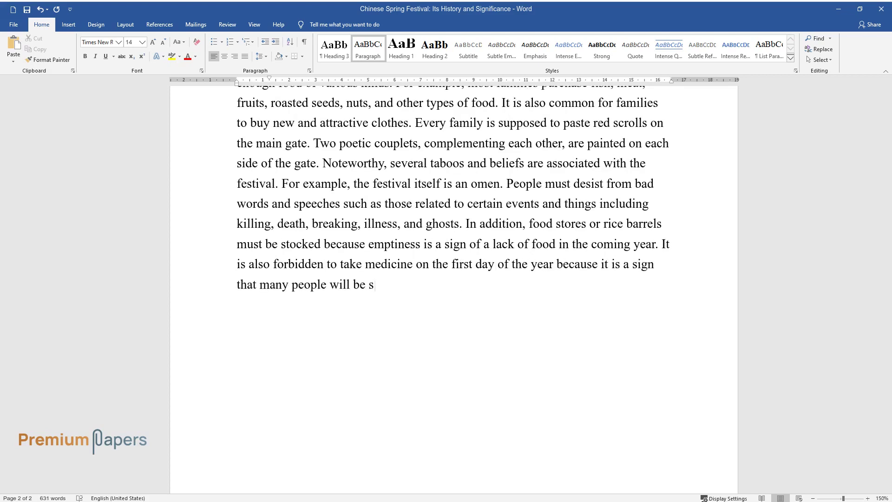
type("ill be sick in the course of the year.")
Start a new paragraph on the festival's opportunities for individuals and families to develop strong connections with relatives and members of the extended families.
key("Return")
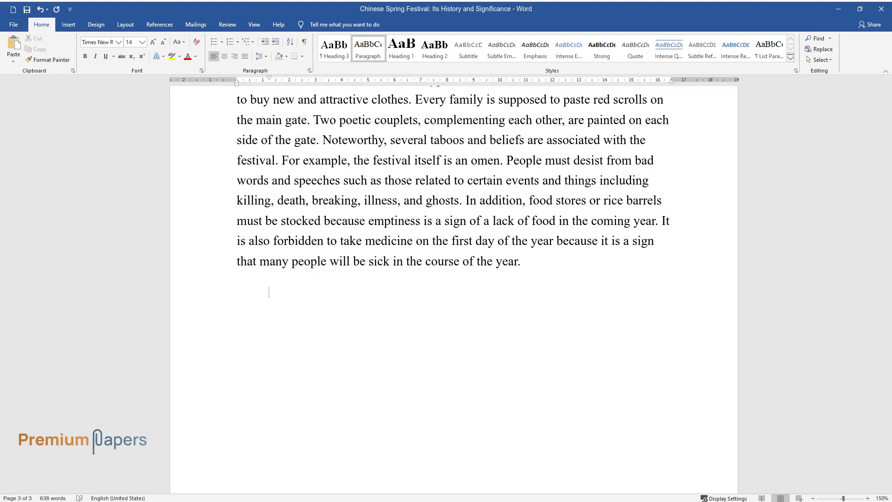
type("The festiv")
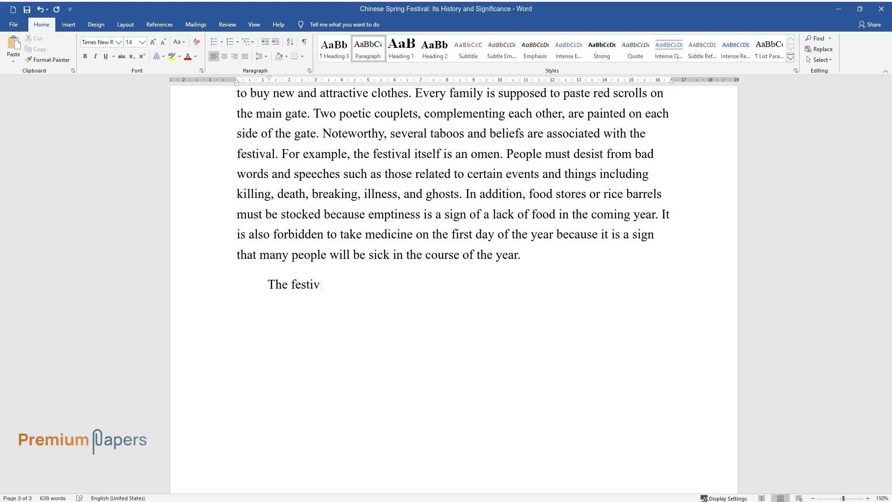
type("al further provides opportunities ")
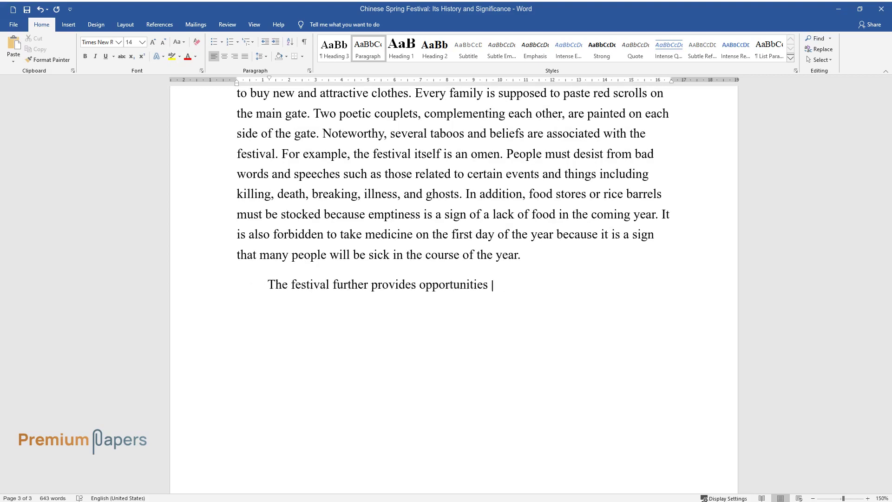
type("for individuals and families to de")
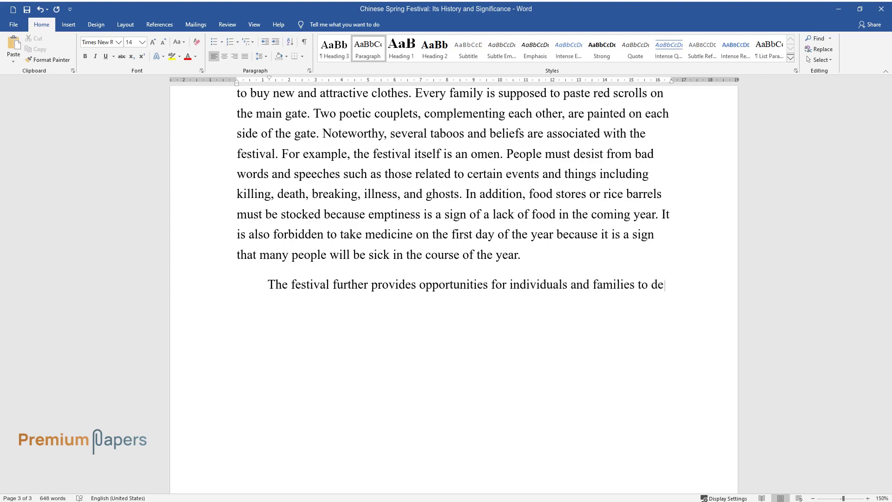
type("velop strong connections with thei")
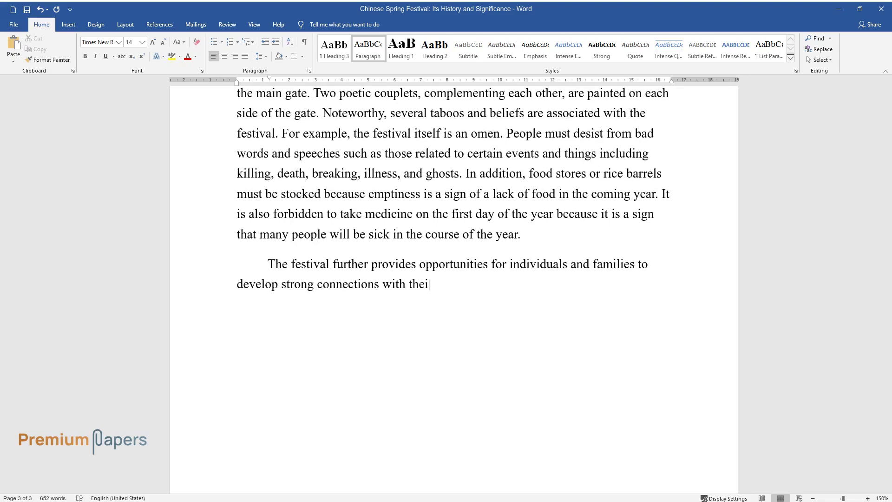
type("r relatives and members of the ext")
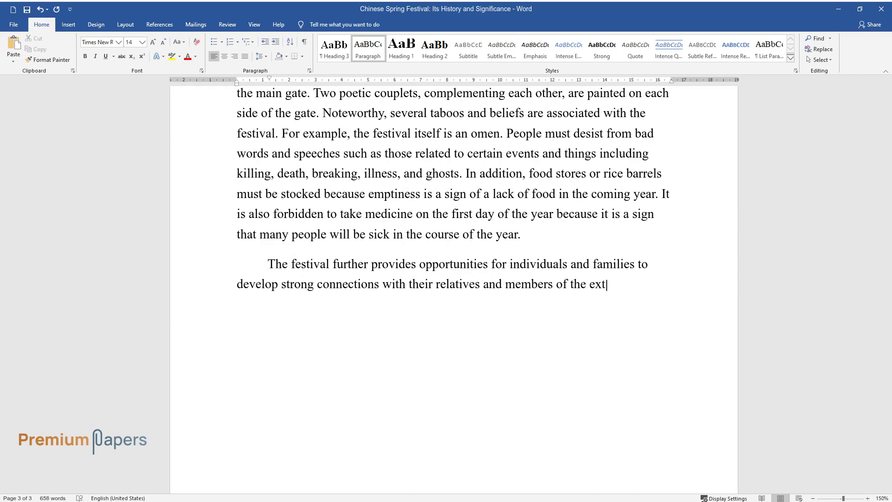
Give the example that people tend to hold annual “get-together” events that bring them together as large families.
type("ended families. For instance, peo")
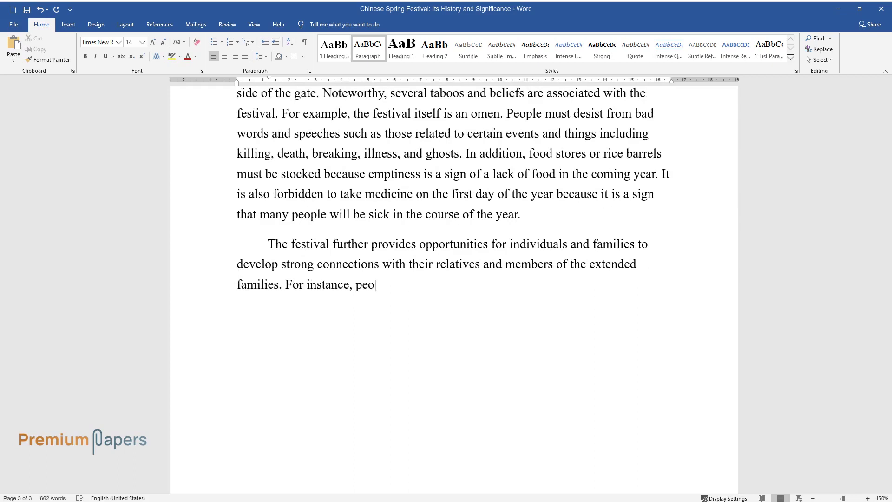
type("ple tend t")
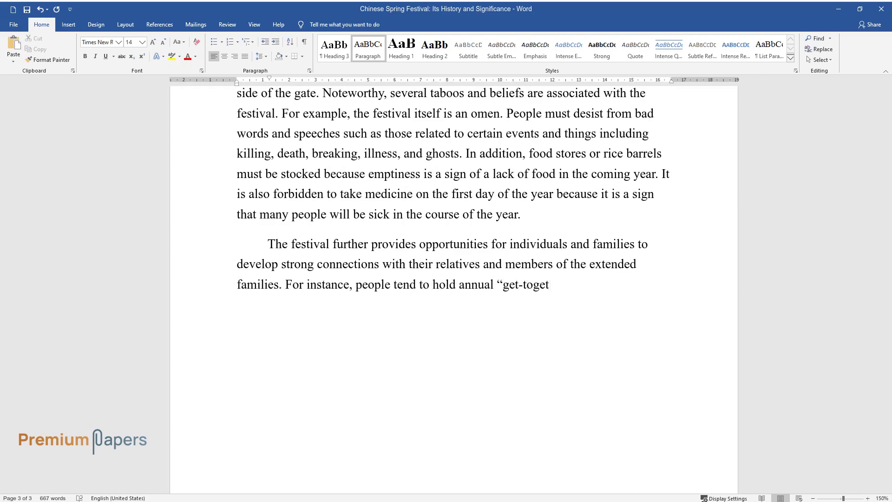
type("o hold annual \"get-together\" events that bring them together as large fami")
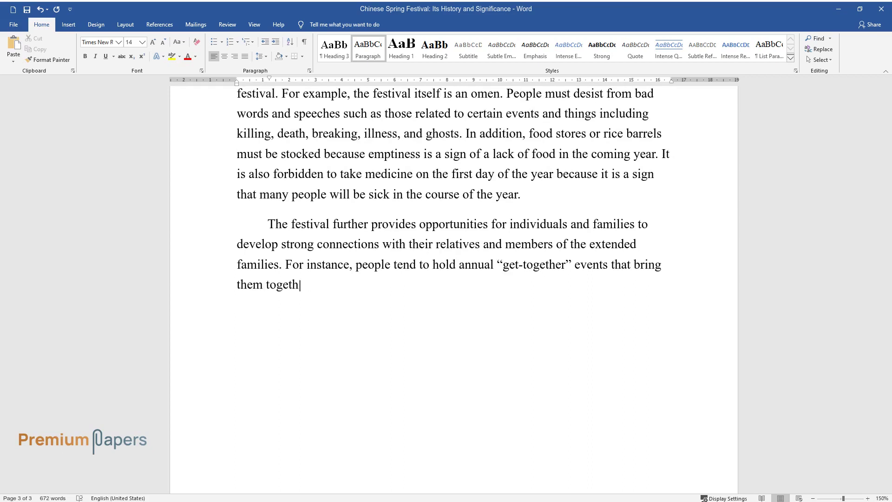
Add that families use the event to introduce their children to extended family members, which creates strong ties and a sense of belonging.
type("lies. In fact, fa")
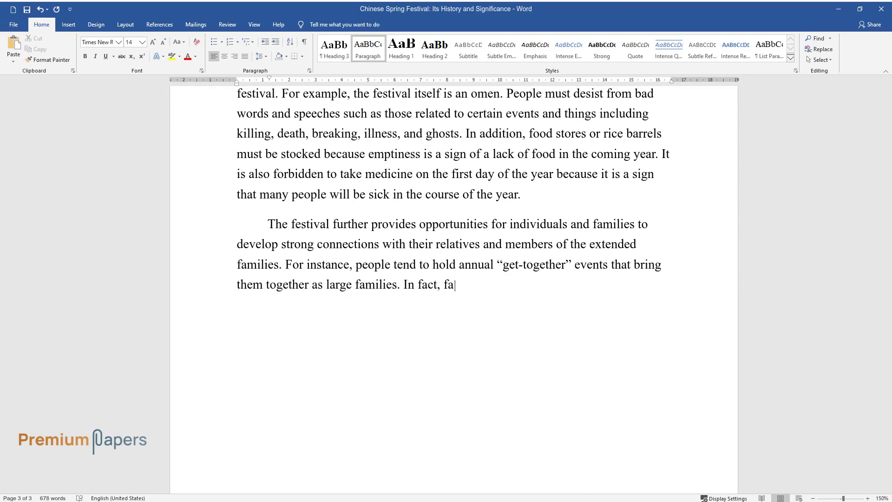
type("milies tend to use the event to int")
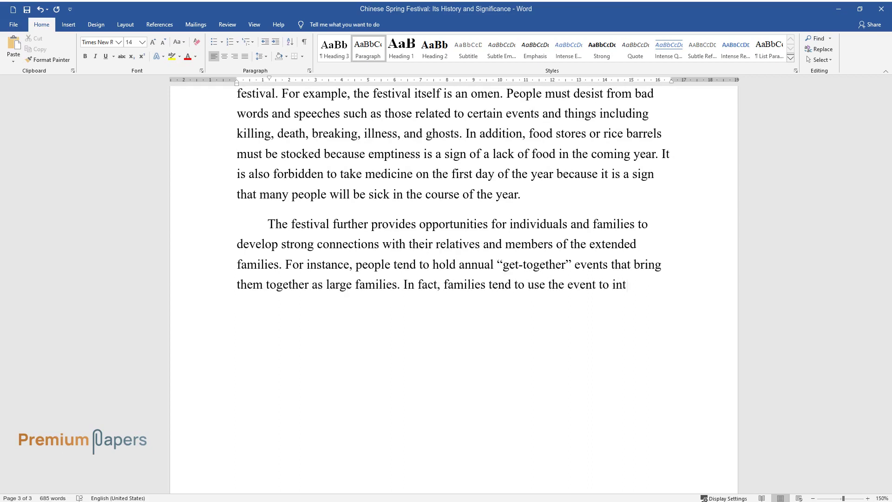
type("roduce their children to members o")
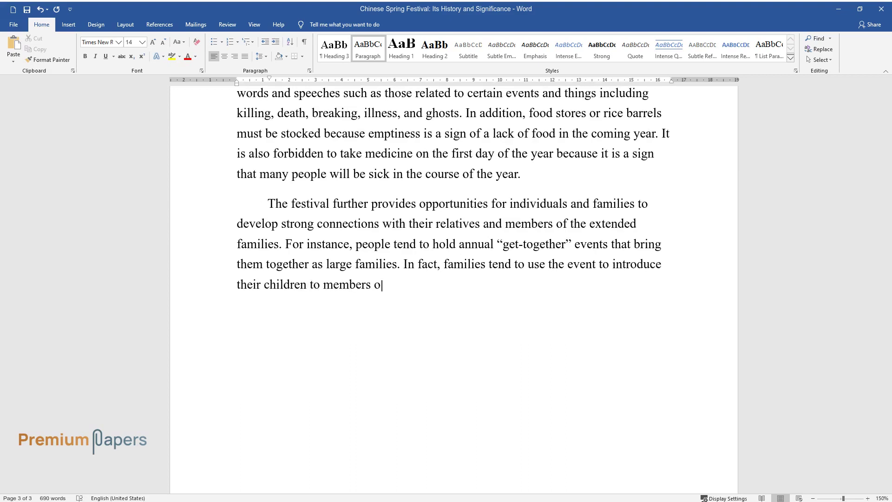
type("f their extended families, which c")
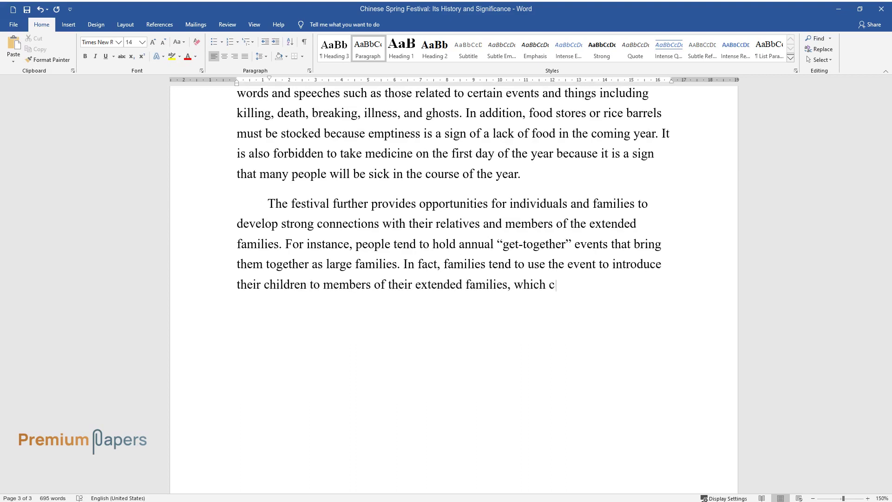
type("reates strong ties and a sense of ")
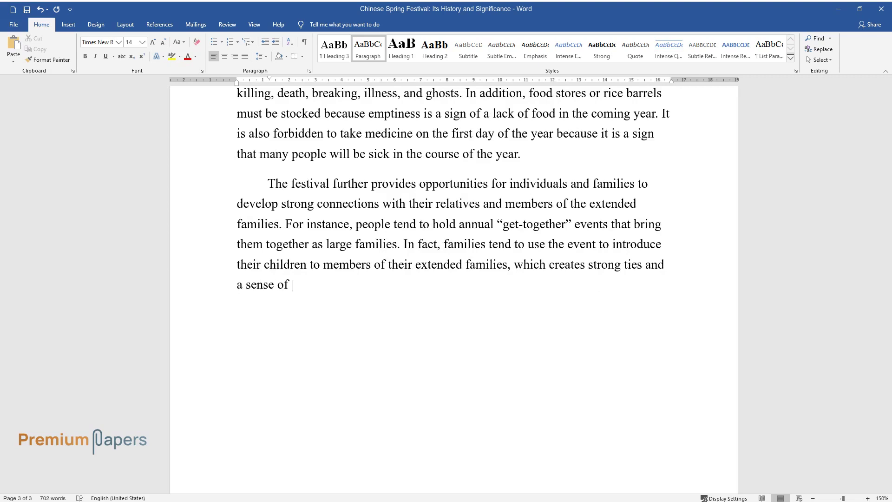
Finish the sentence with “belonging” and add that people in this manner tend to learn their culture and traditions within their societies.
type("belonging. In this manner, people ")
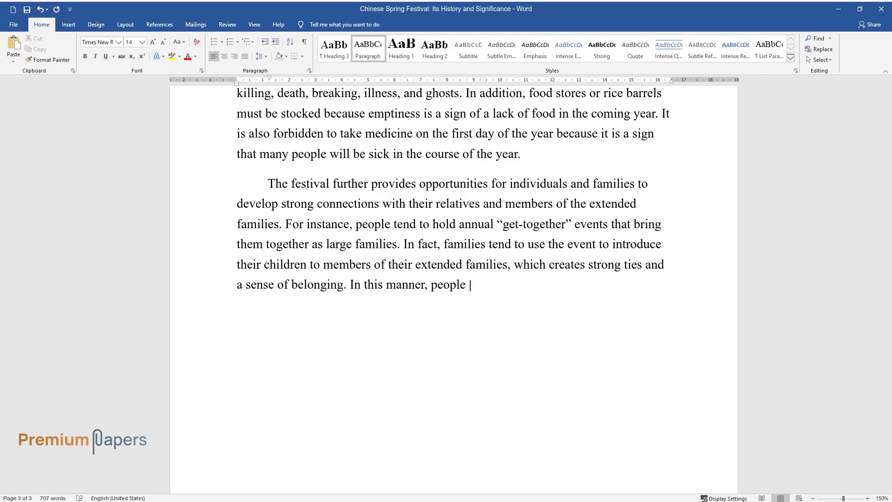
type("tend to learn their culture and tr")
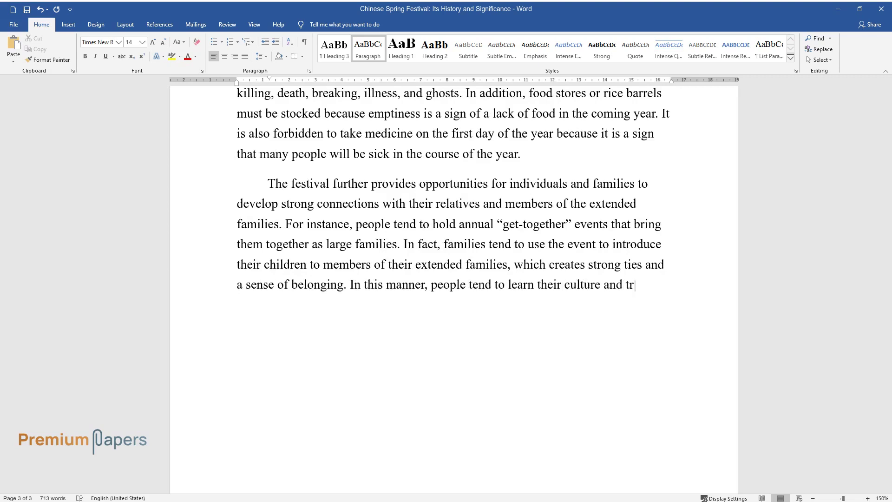
type("aditions within their societies. ")
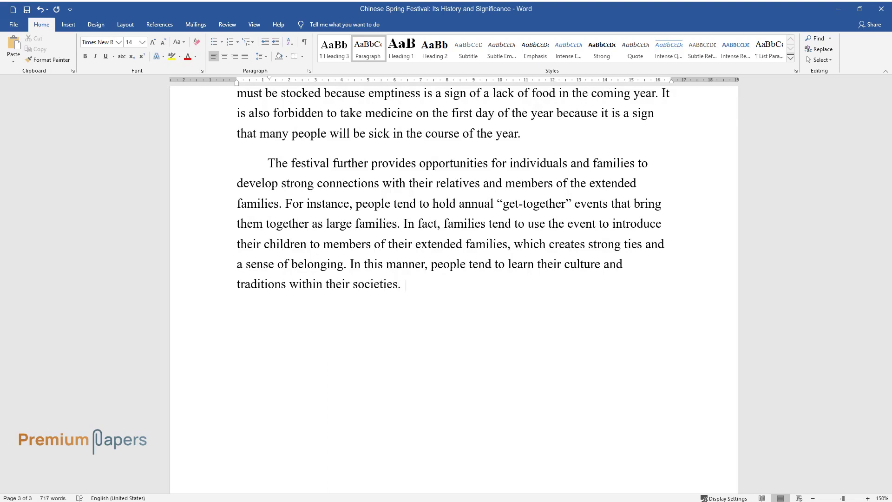
Add that the festival is now an important part of Chinese culture, with little connection between traditional beliefs and myths and the current events.
type("In the modern context, the festiva")
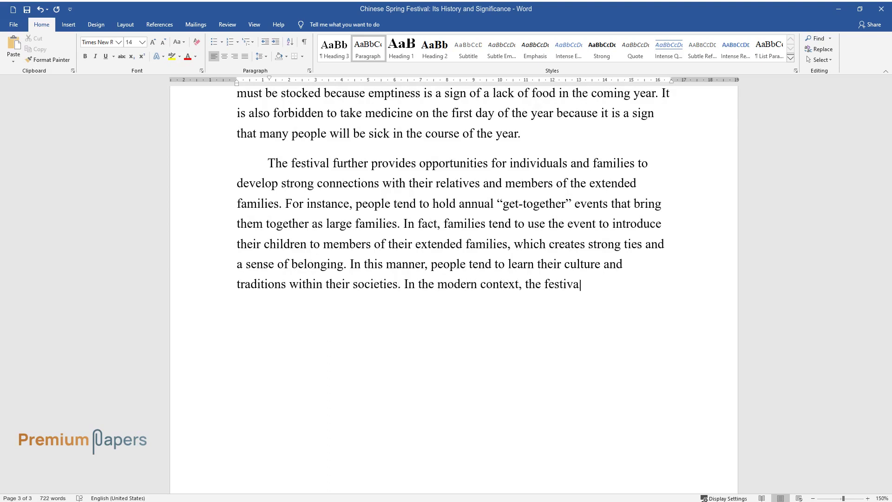
type("l has become an important part of ")
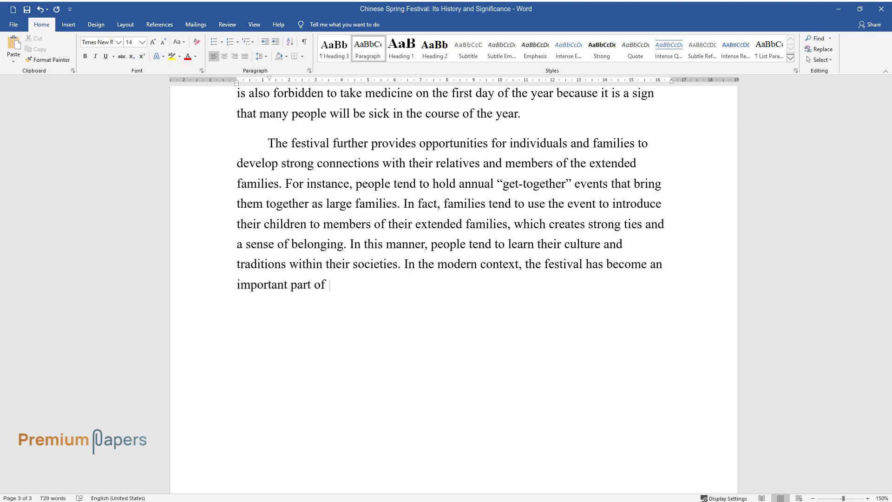
type("Chinese culture. In fact, there is")
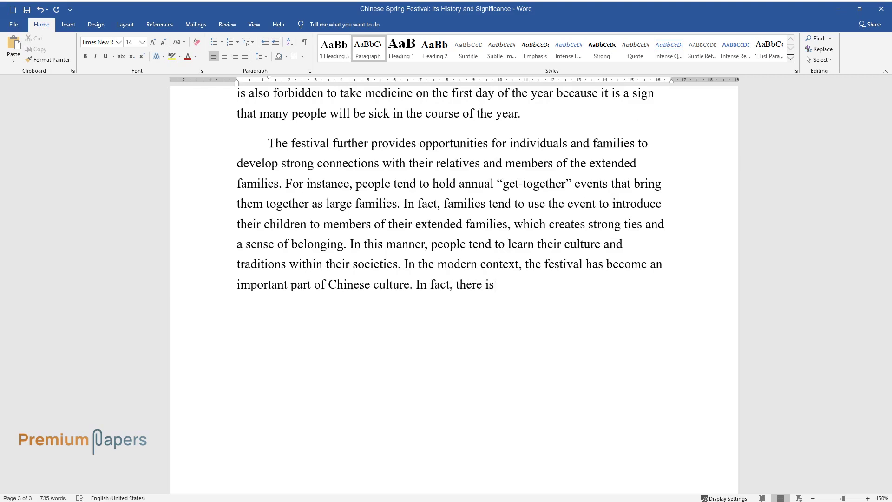
type(" little connection between the tra")
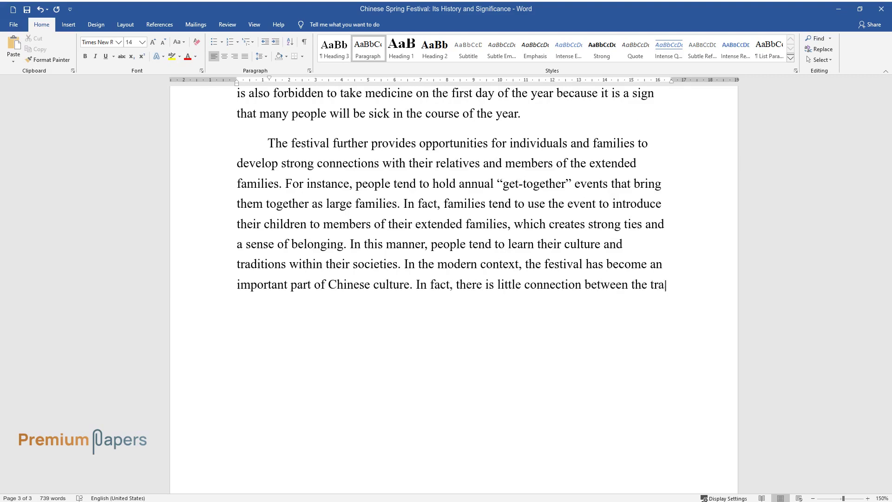
type("ditional beliefs and myths of the ")
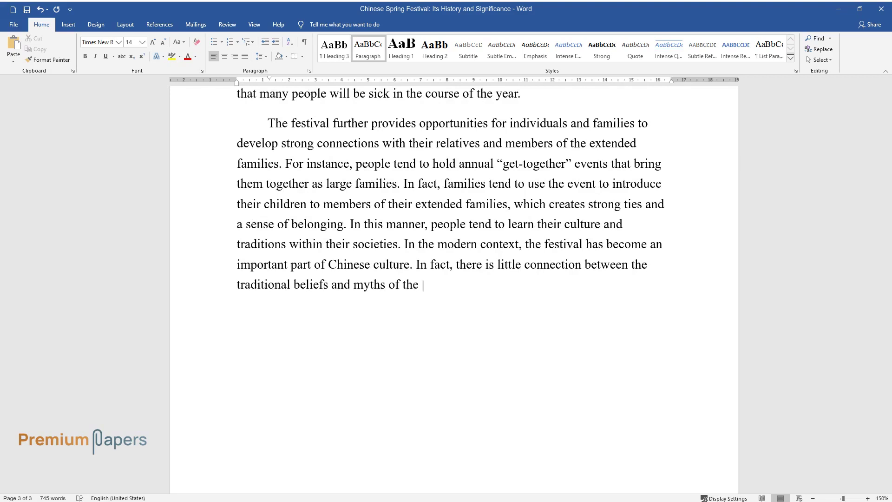
type("culture and the current events. Se")
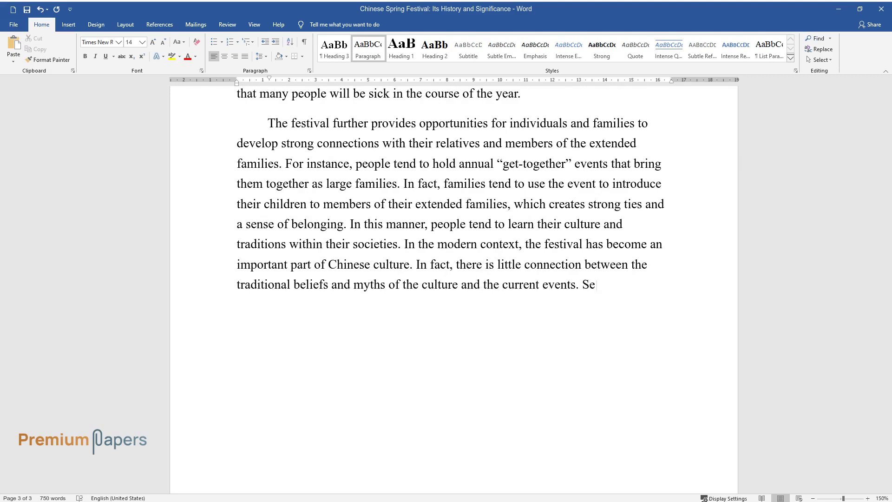
Add secondly that the event is a major tourist attraction, where the Chinese display talents such as arts, music, dance, and drama.
type("condly, the event is a major form ")
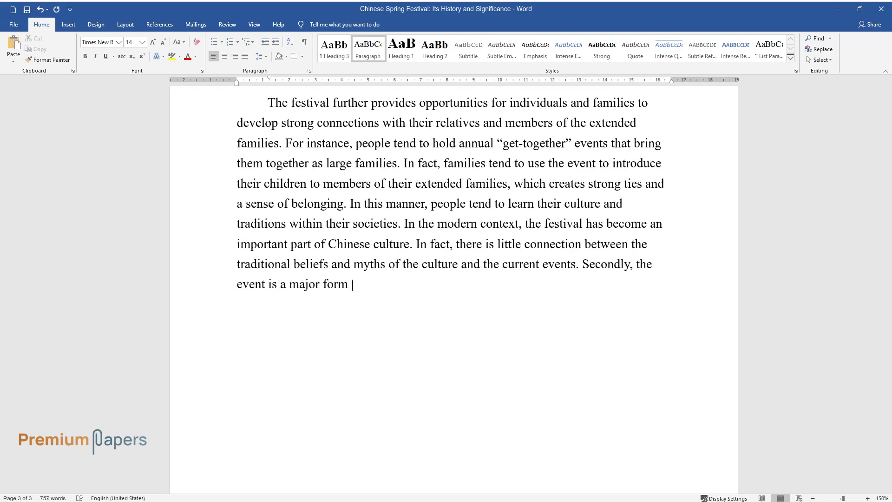
type("of tourist attraction. For instan")
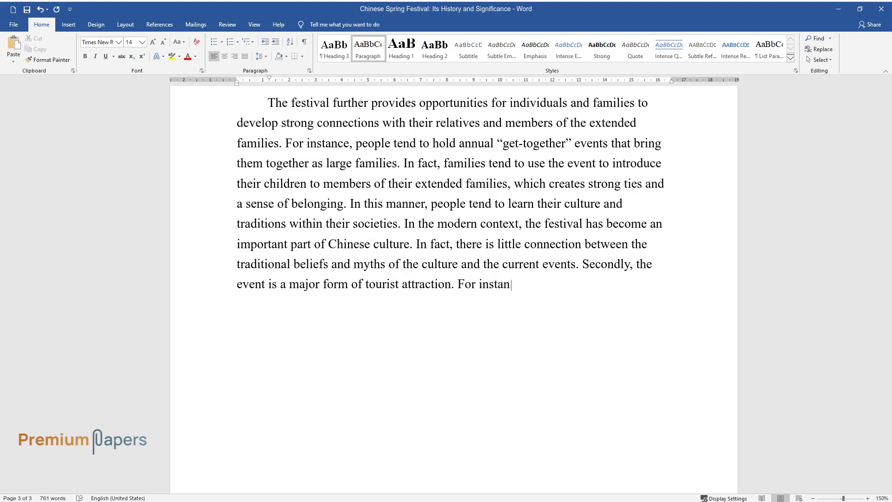
type("ce, the Chinese use the event to display various talents suc")
type("h as art")
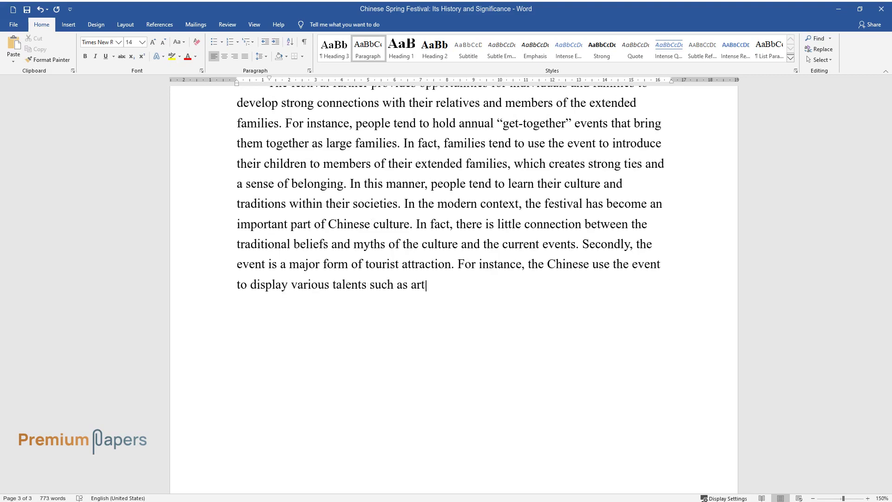
type("s, music, dance, and drama.")
Start a concluding paragraph saying the Chinese Spring Festival has been a major event for more than 4,000 years and changed to fit modern culture.
key("Return")
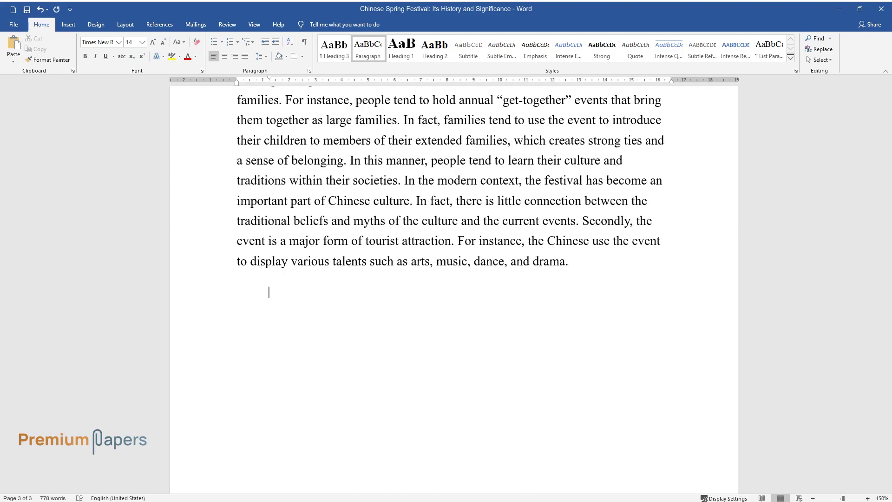
type("From this analysis, it i")
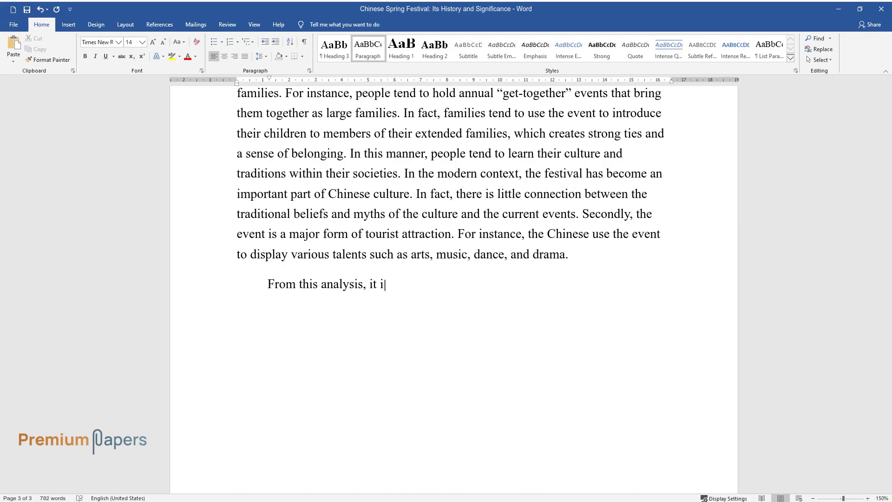
type("s worth noting that the Chinese Spring Festival ha")
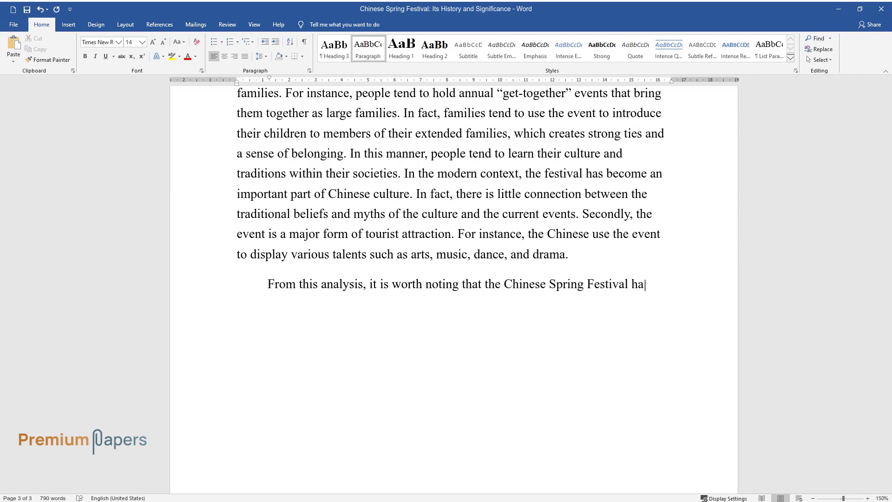
type("s been a major event for more tha")
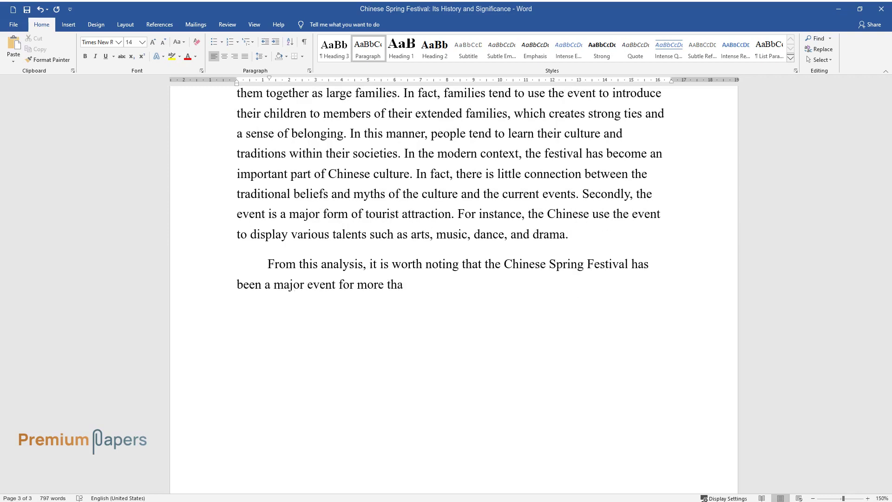
type("n 4,000 years. In fact, it has cha")
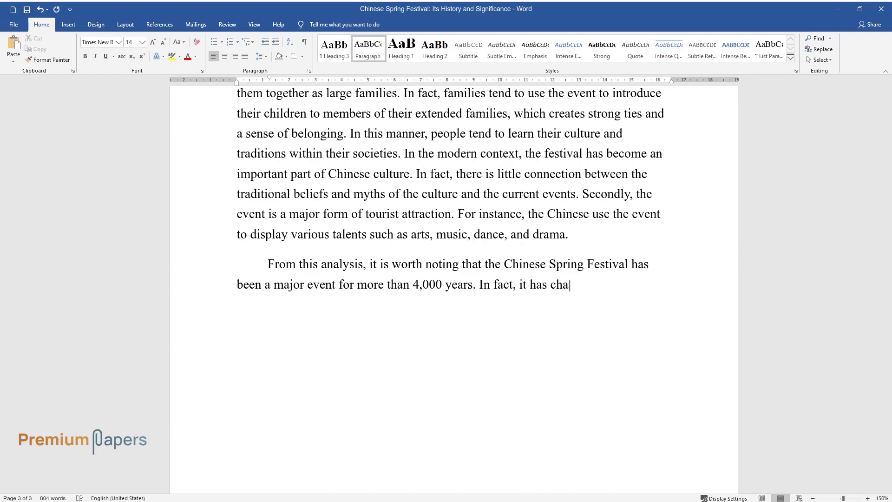
type("nged with time, making it possibl")
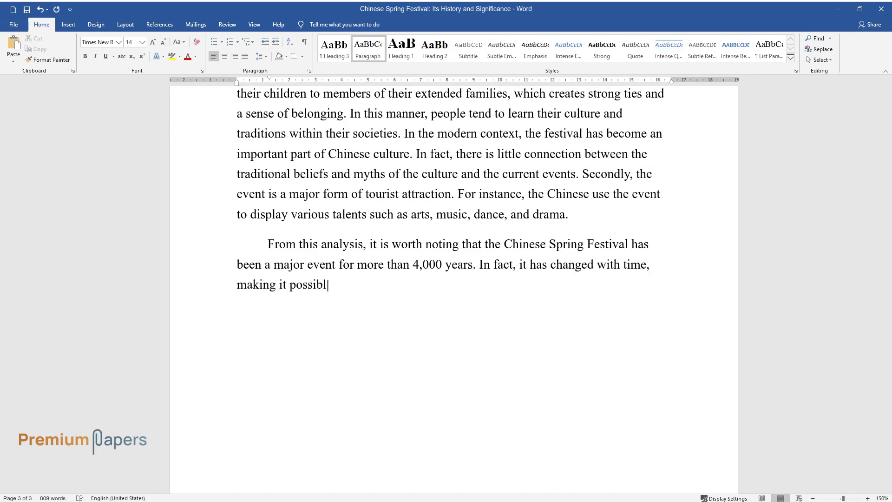
type("e to fit in with modern culture.")
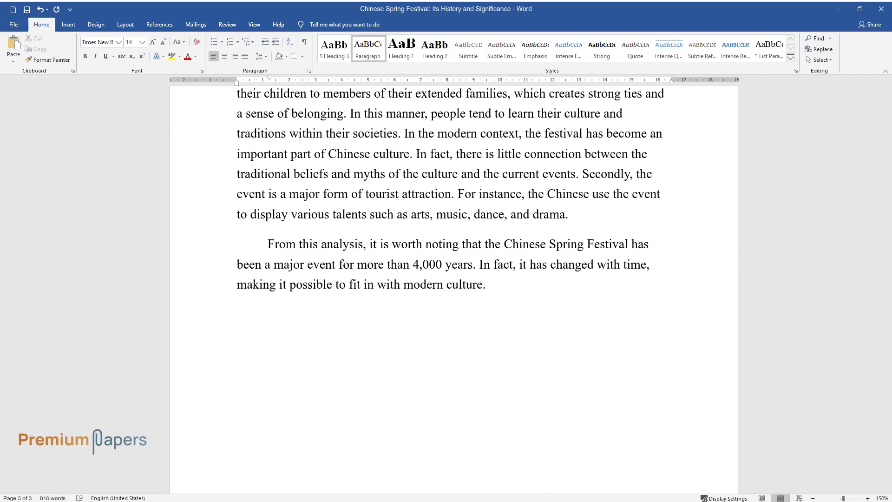
Add that several tasks and taboos are associated with the festival, which indicates the mythical traditions of the Chinese.
type(" In addition, several tasks and ta")
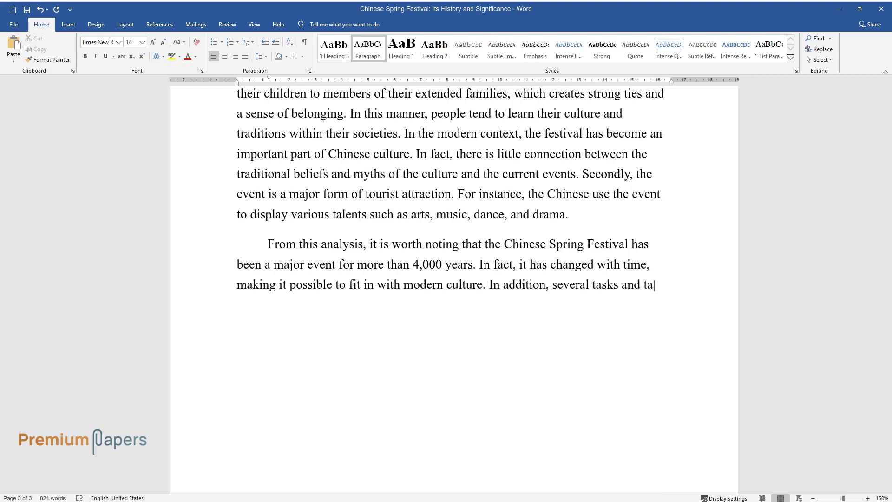
type("boos are associated with the fest")
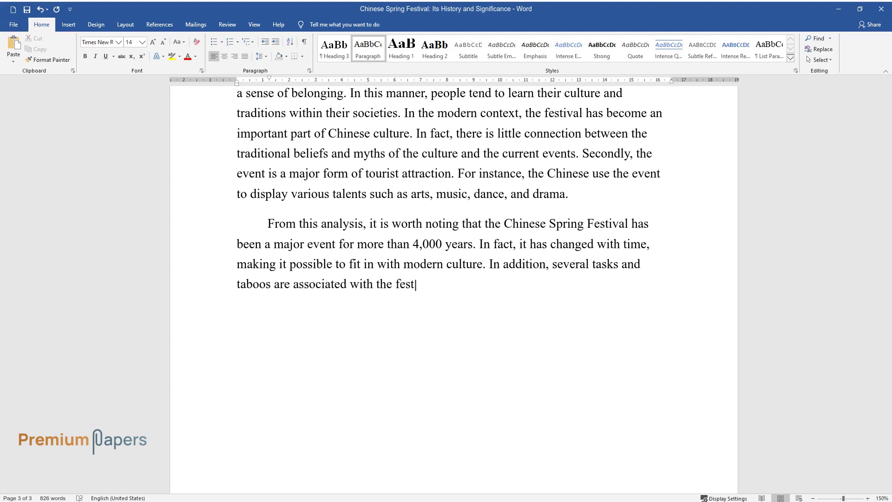
type("ival, which indicates the mythical")
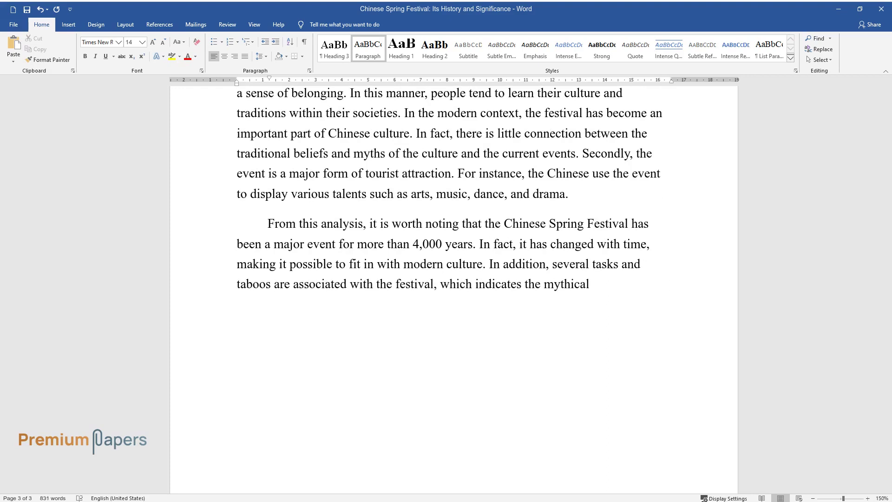
type(" traditions of the Chinese. However, the modern ev")
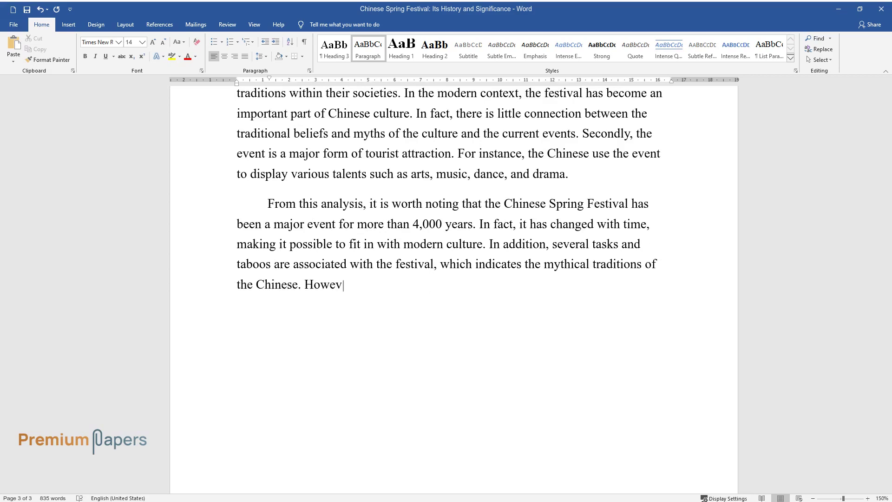
Add that the modern event has gained popularity in other parts of the world, making it a major form of tourist attraction and leisure.
type("ent has gained po")
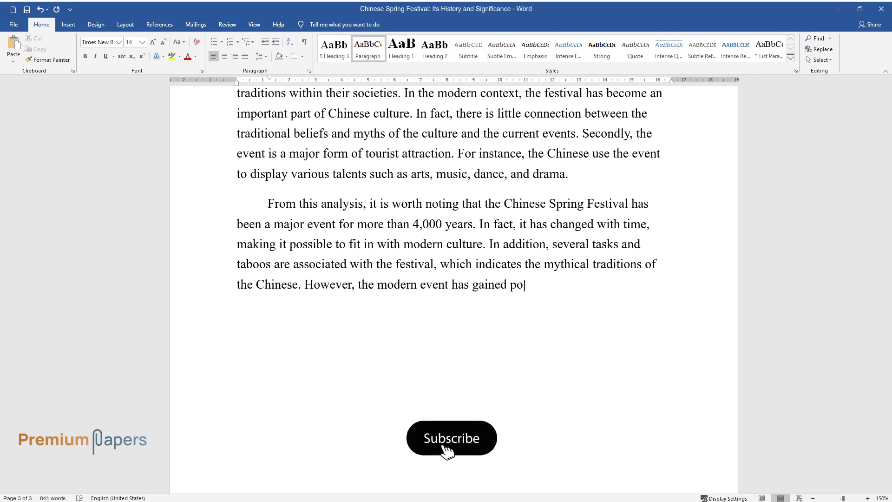
type("pularity in other parts of the world, which has ma")
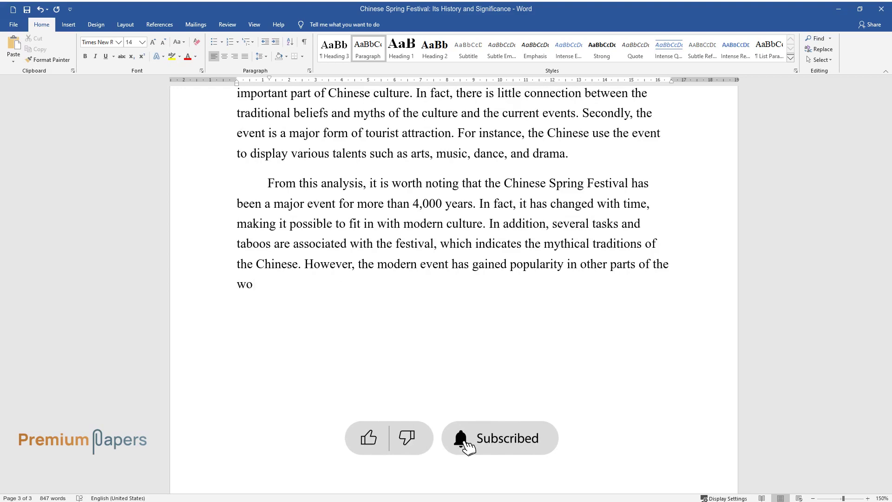
type("de it a major fo")
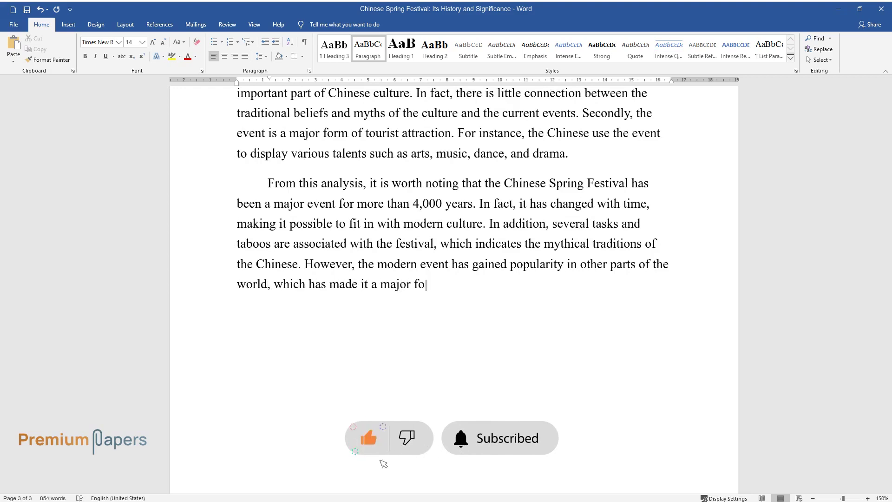
type("rm of tourist attraction and leisu")
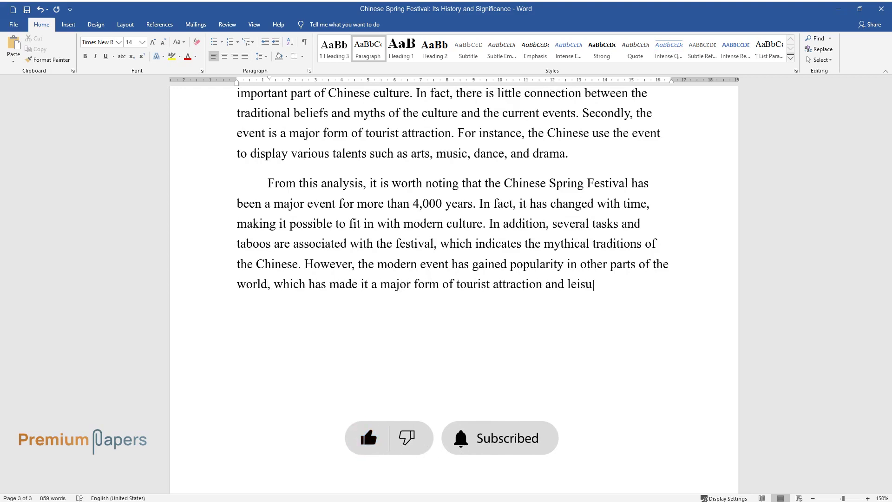